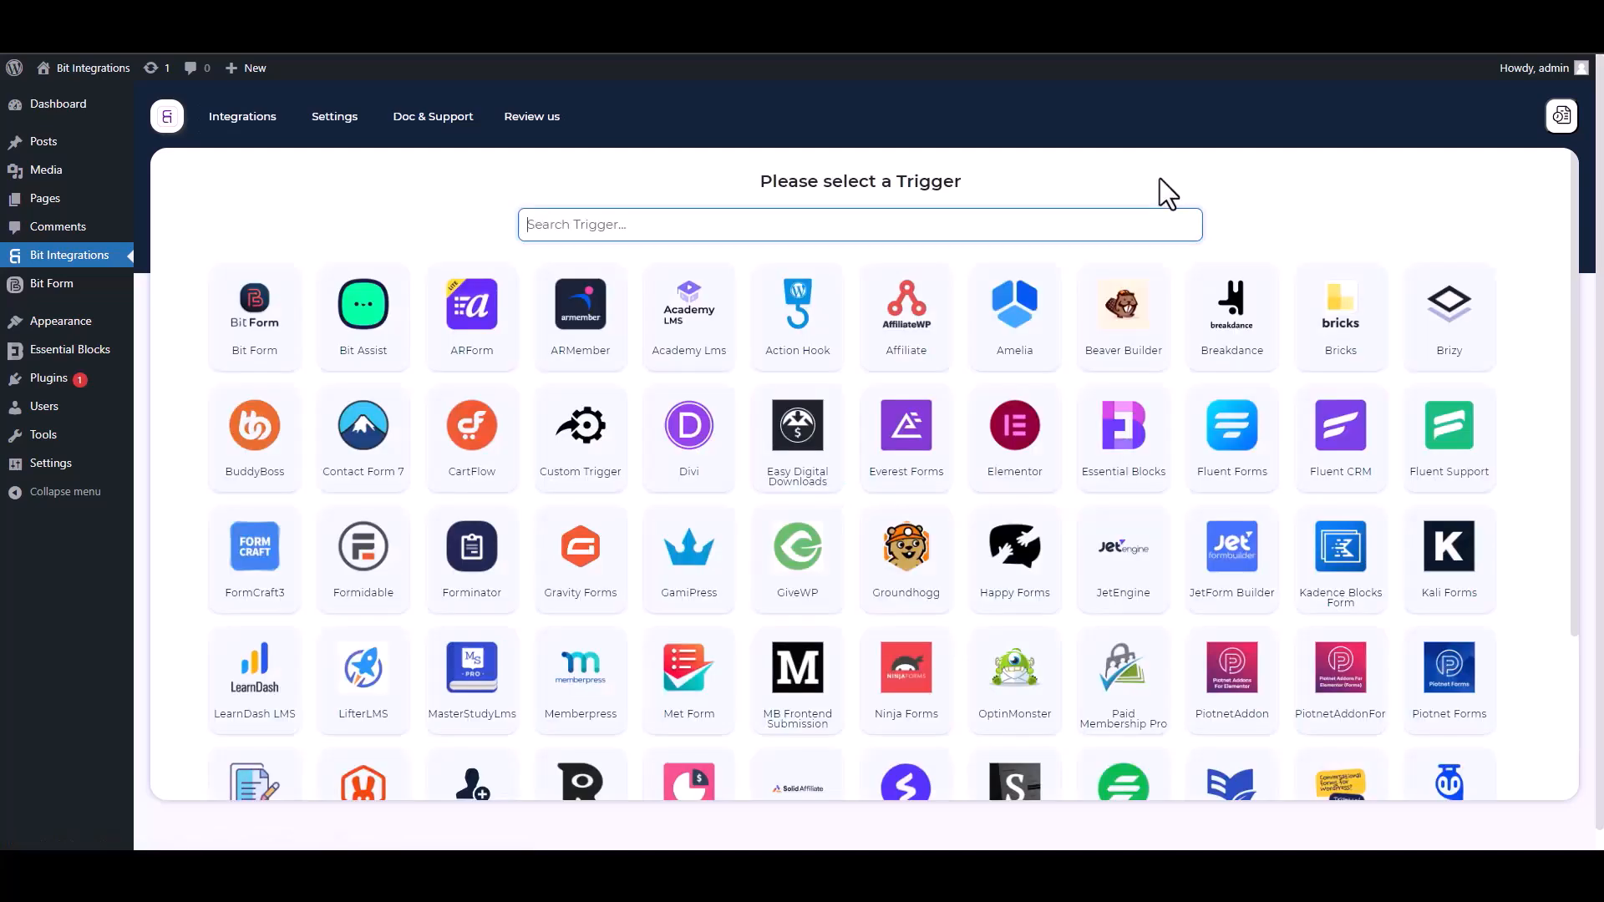
- Choose Essential Blocks as the trigger and start fetching its form data
type("ess")
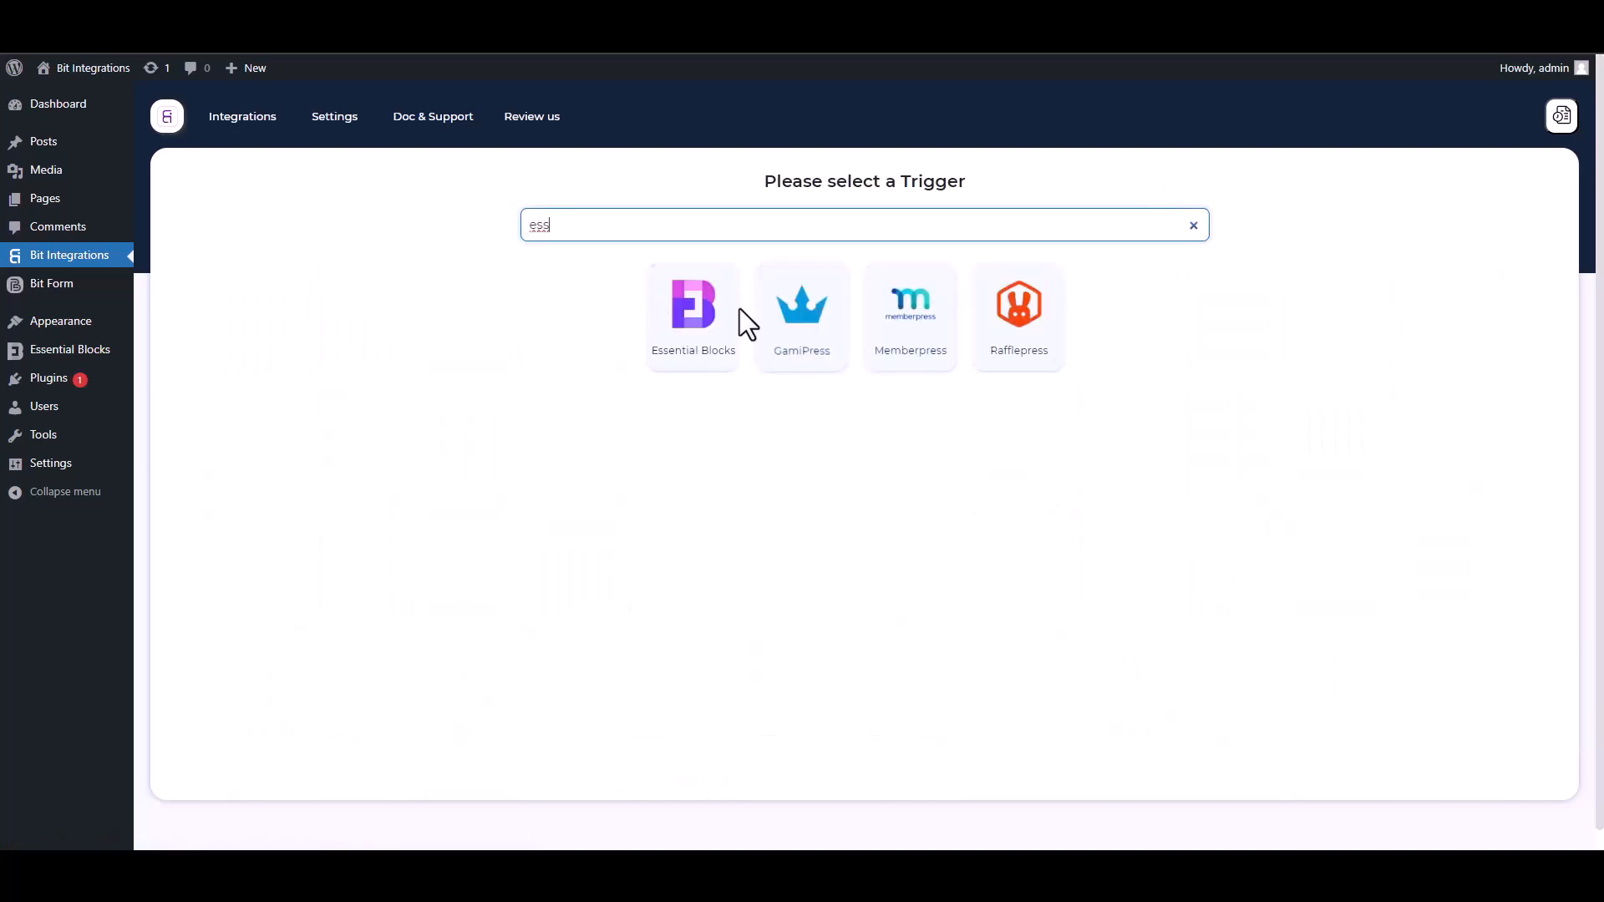
left_click(687, 359)
left_click(860, 393)
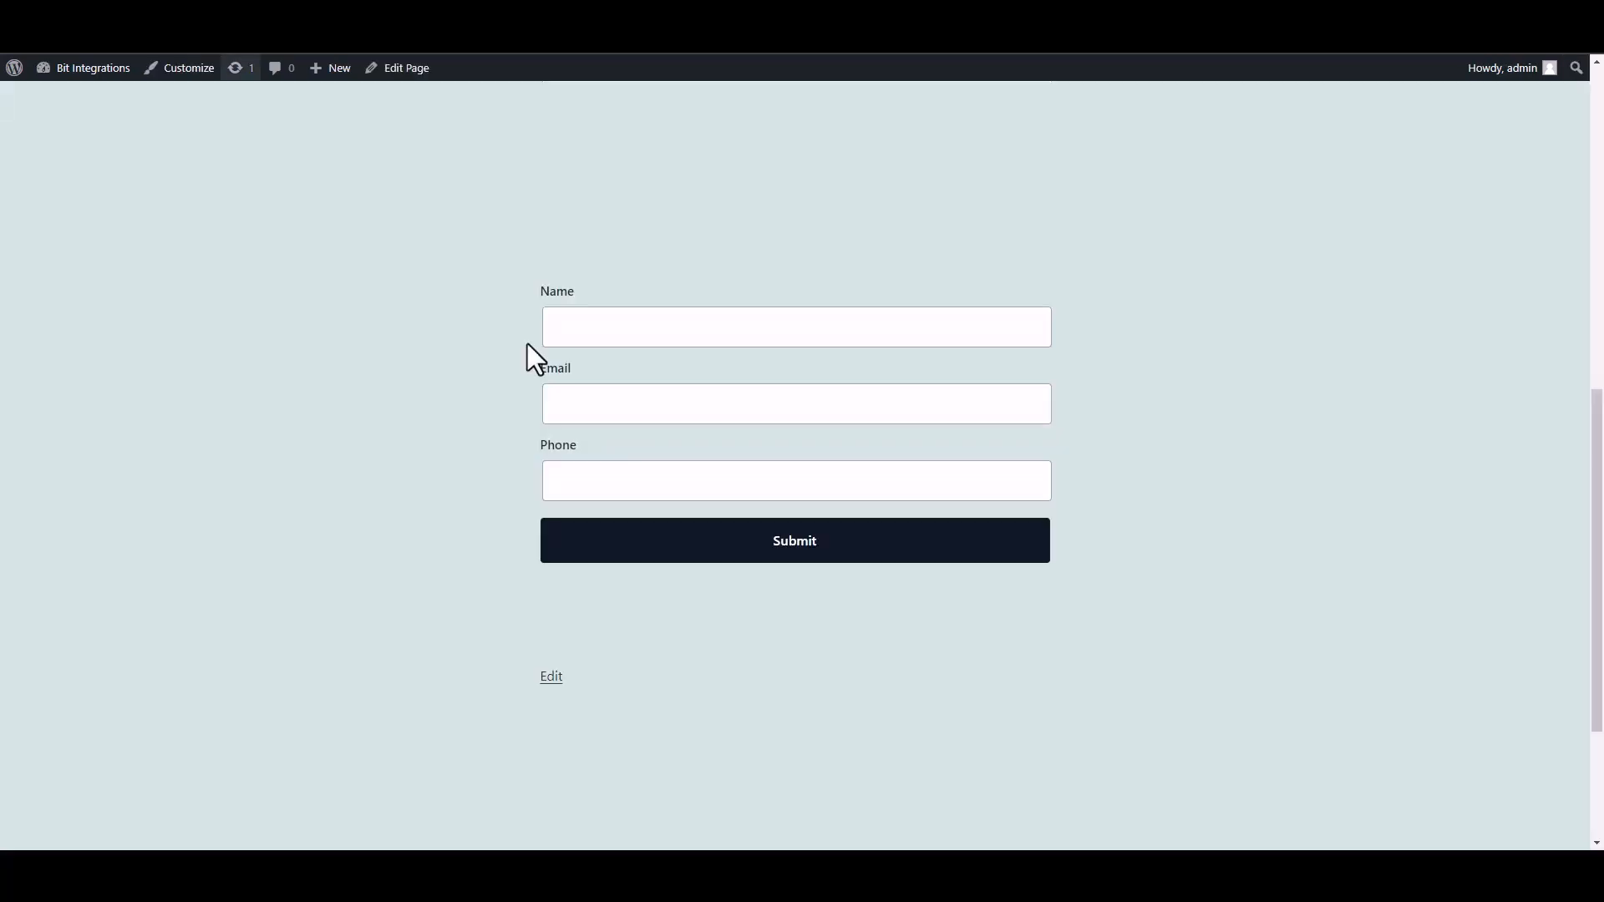
- Fill in the site's form with the name test, a sample email address and a phone number, and submit it
left_click(687, 340)
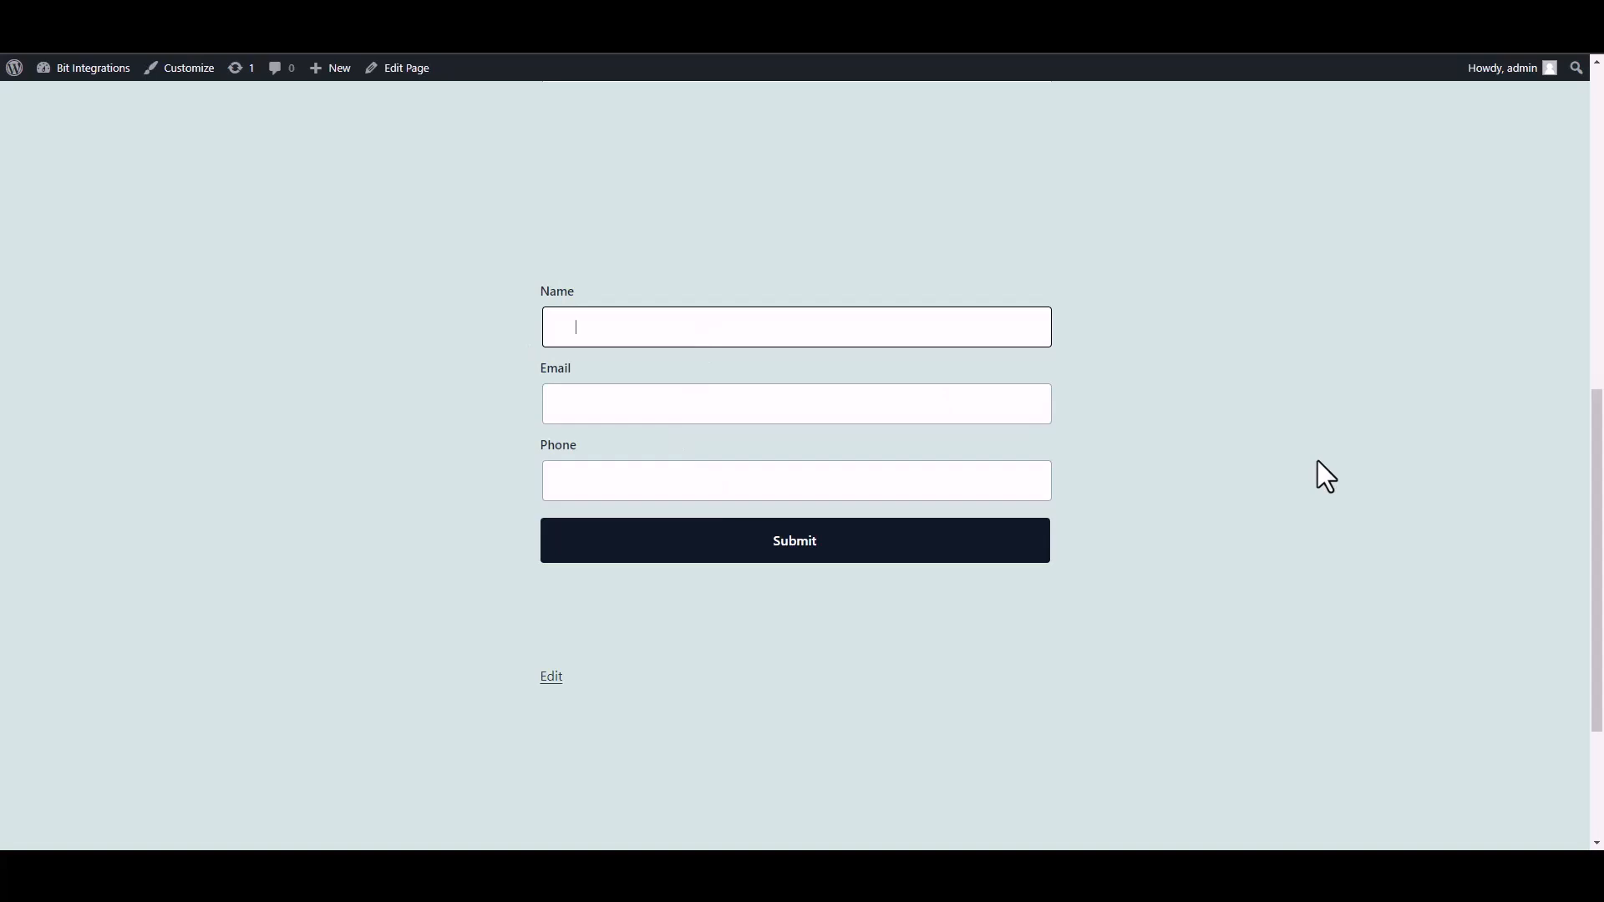
type("test")
left_click(960, 409)
type("test@")
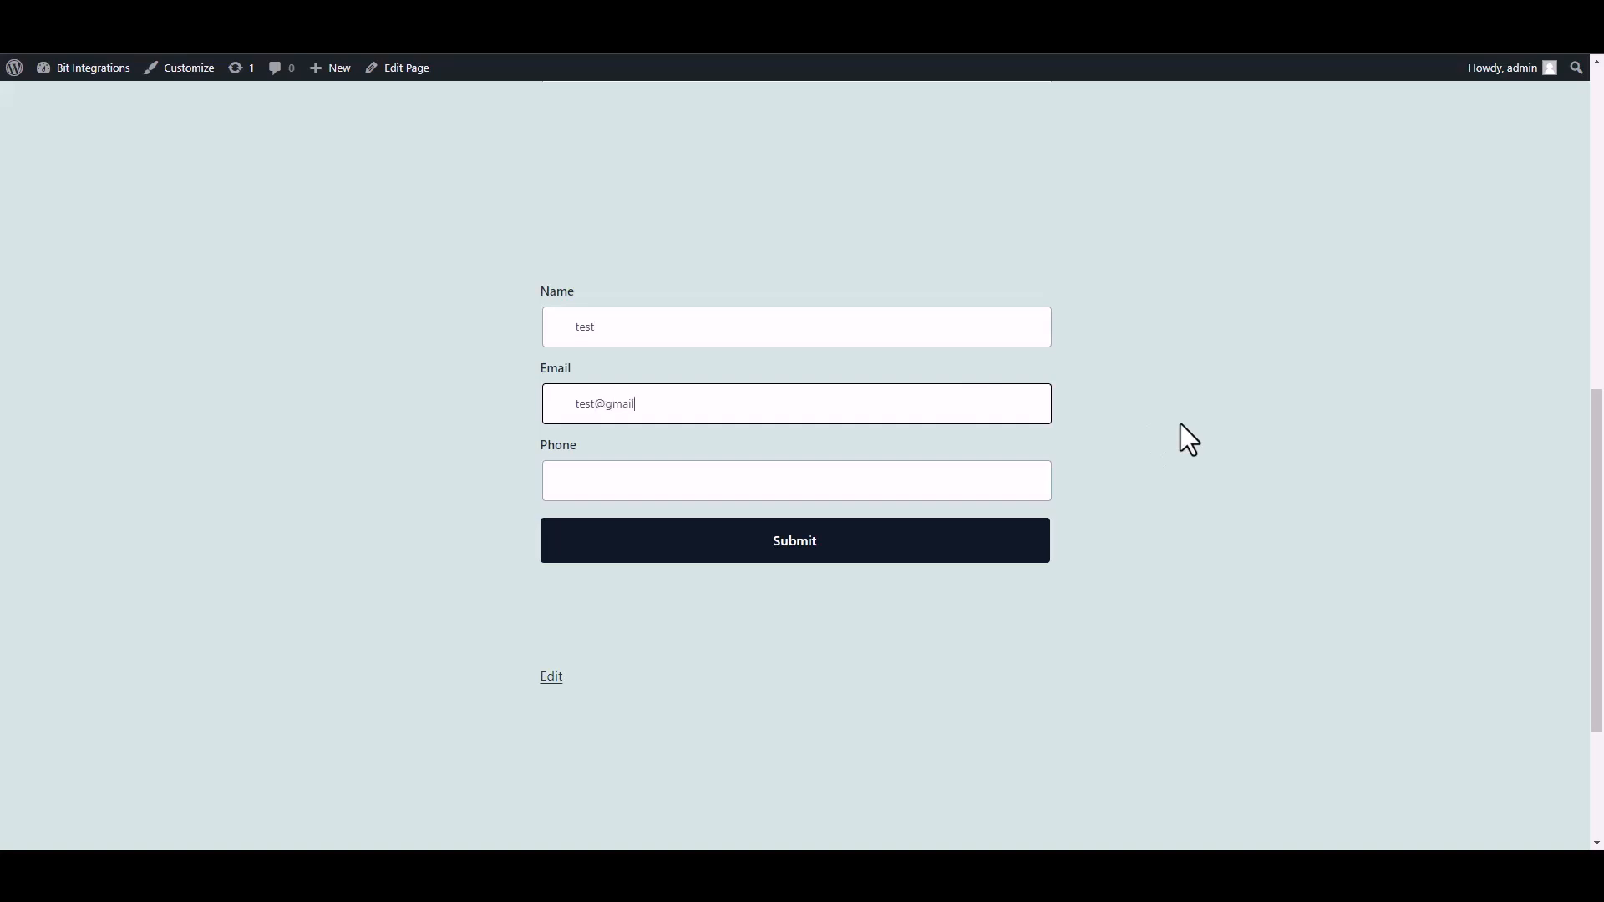
left_click(967, 488)
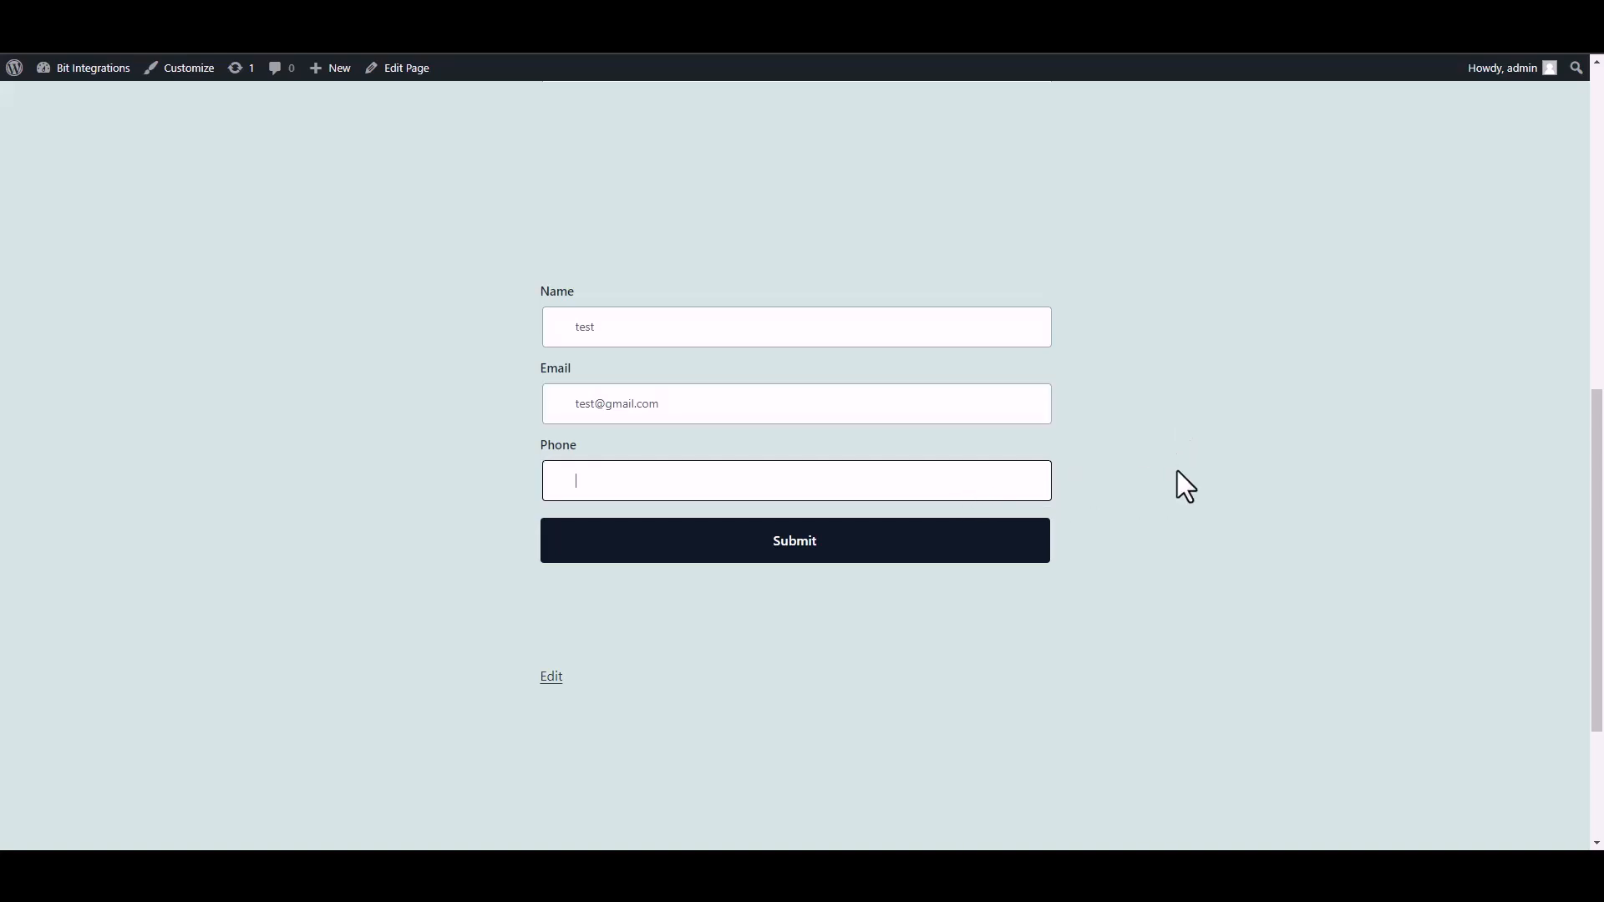
type("58566255")
left_click(1037, 542)
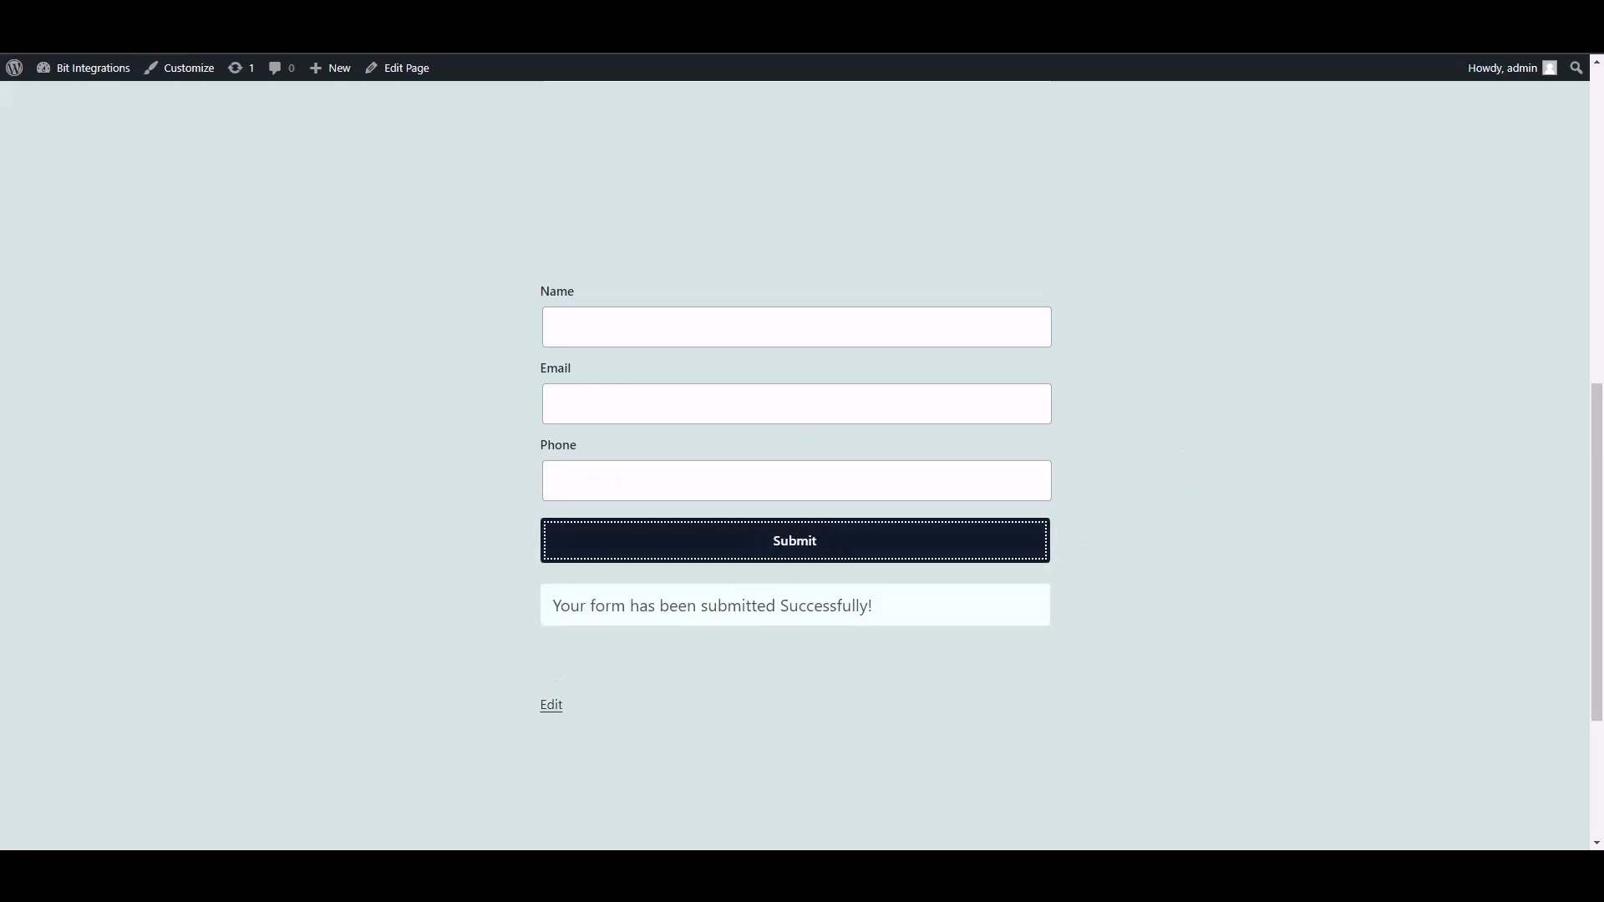
- Return to the trigger setup and select field 0 plus the Name, Email and Phone fields of object 1
left_click(439, 14)
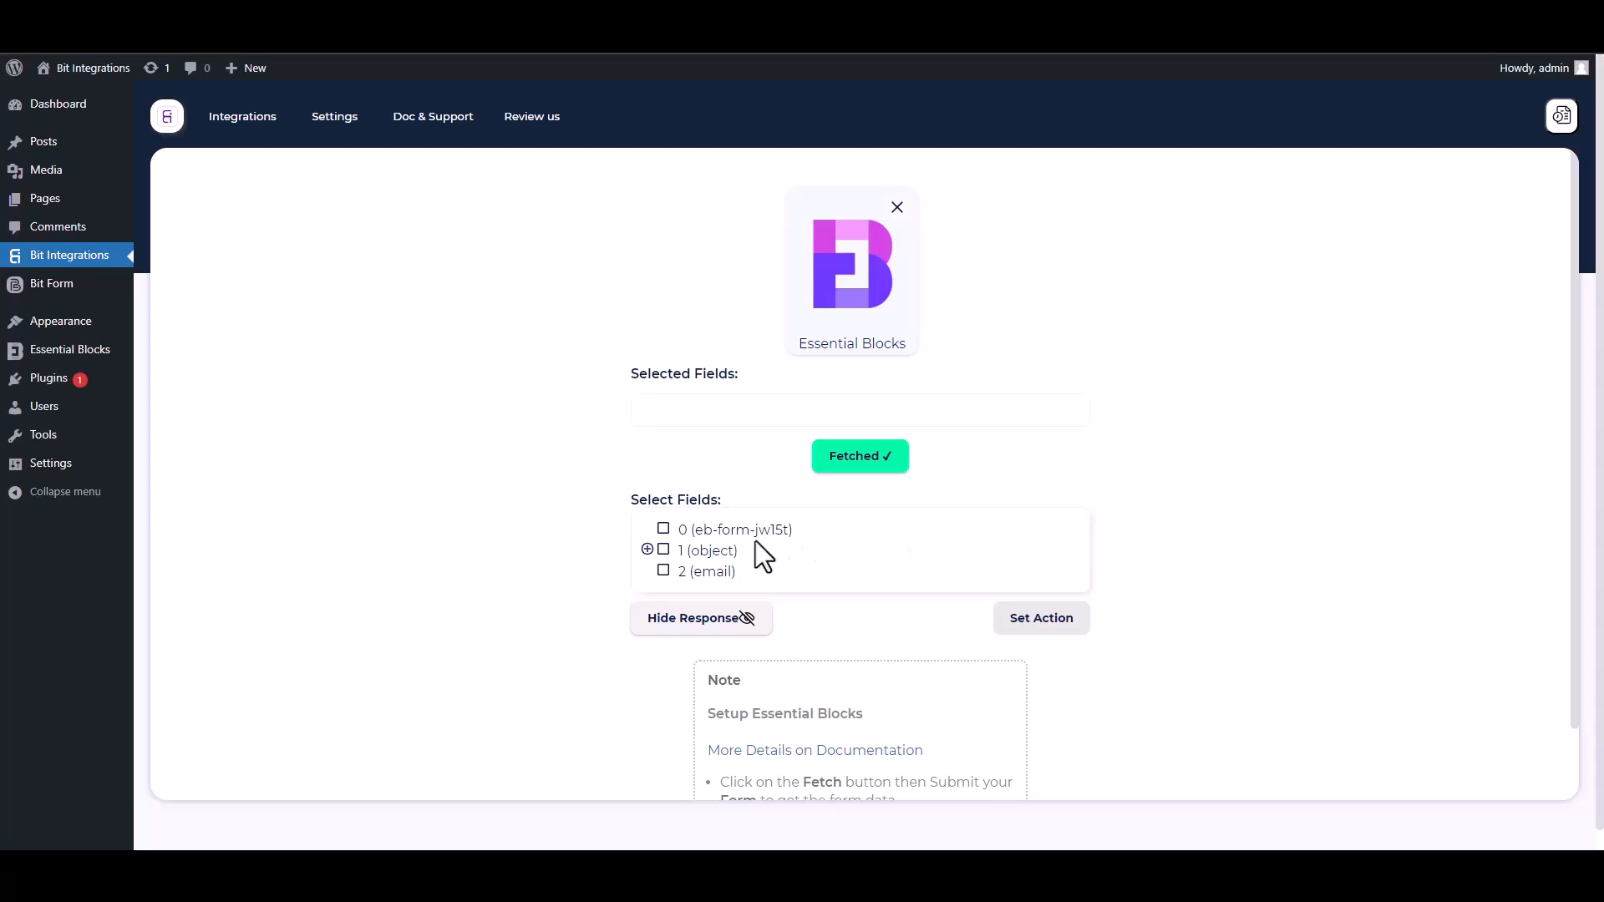
left_click_drag(811, 536, 672, 531)
left_click(663, 529)
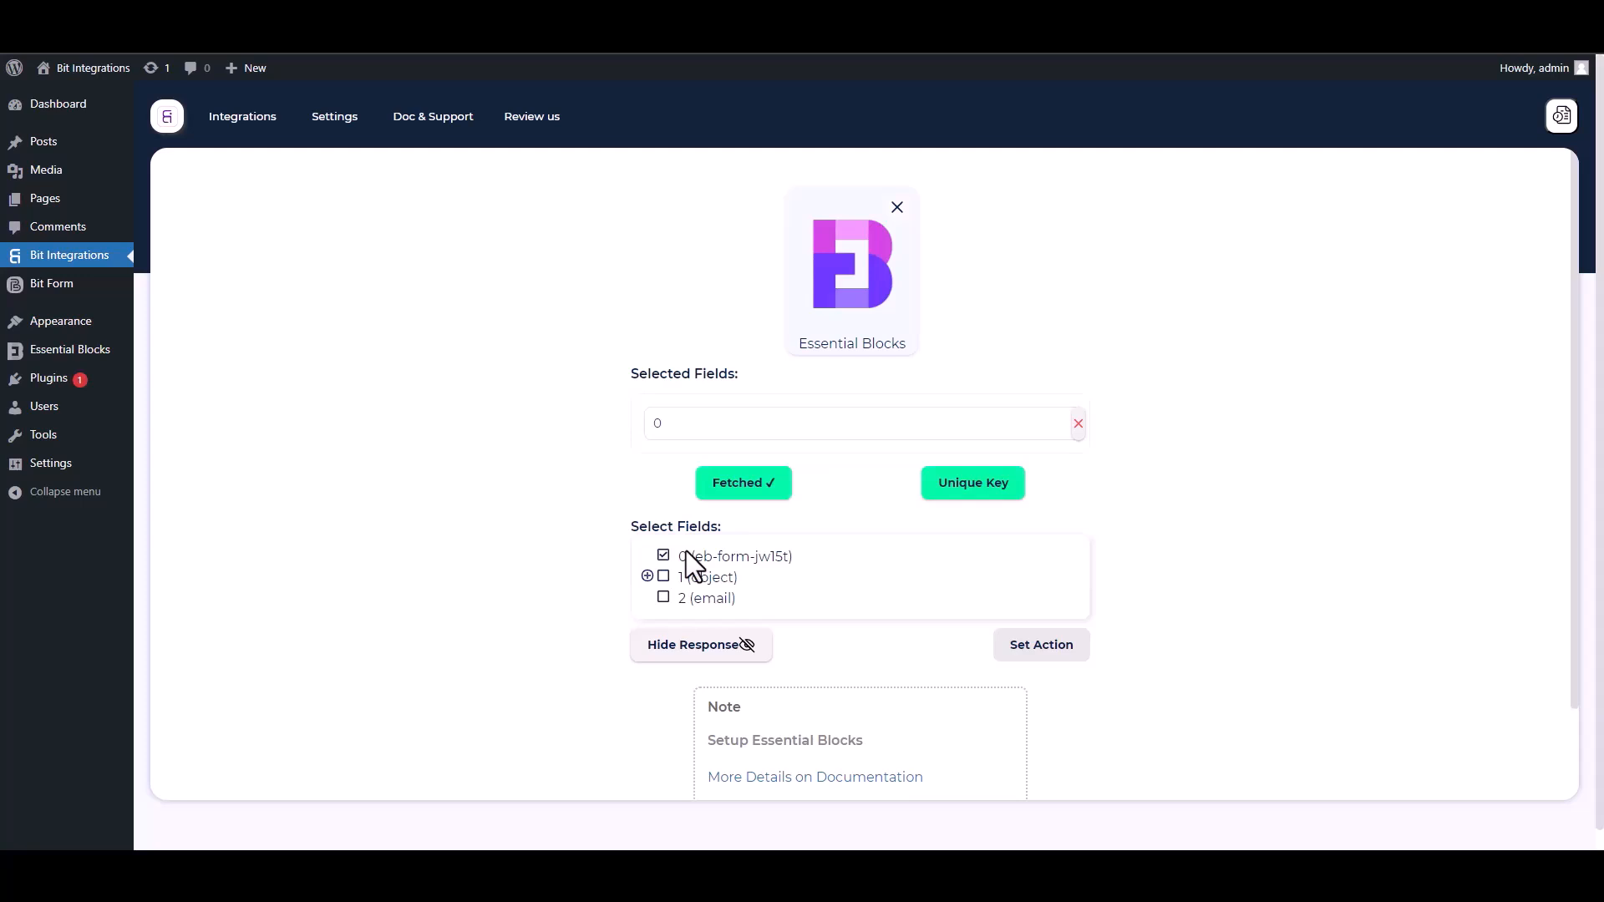
left_click(648, 576)
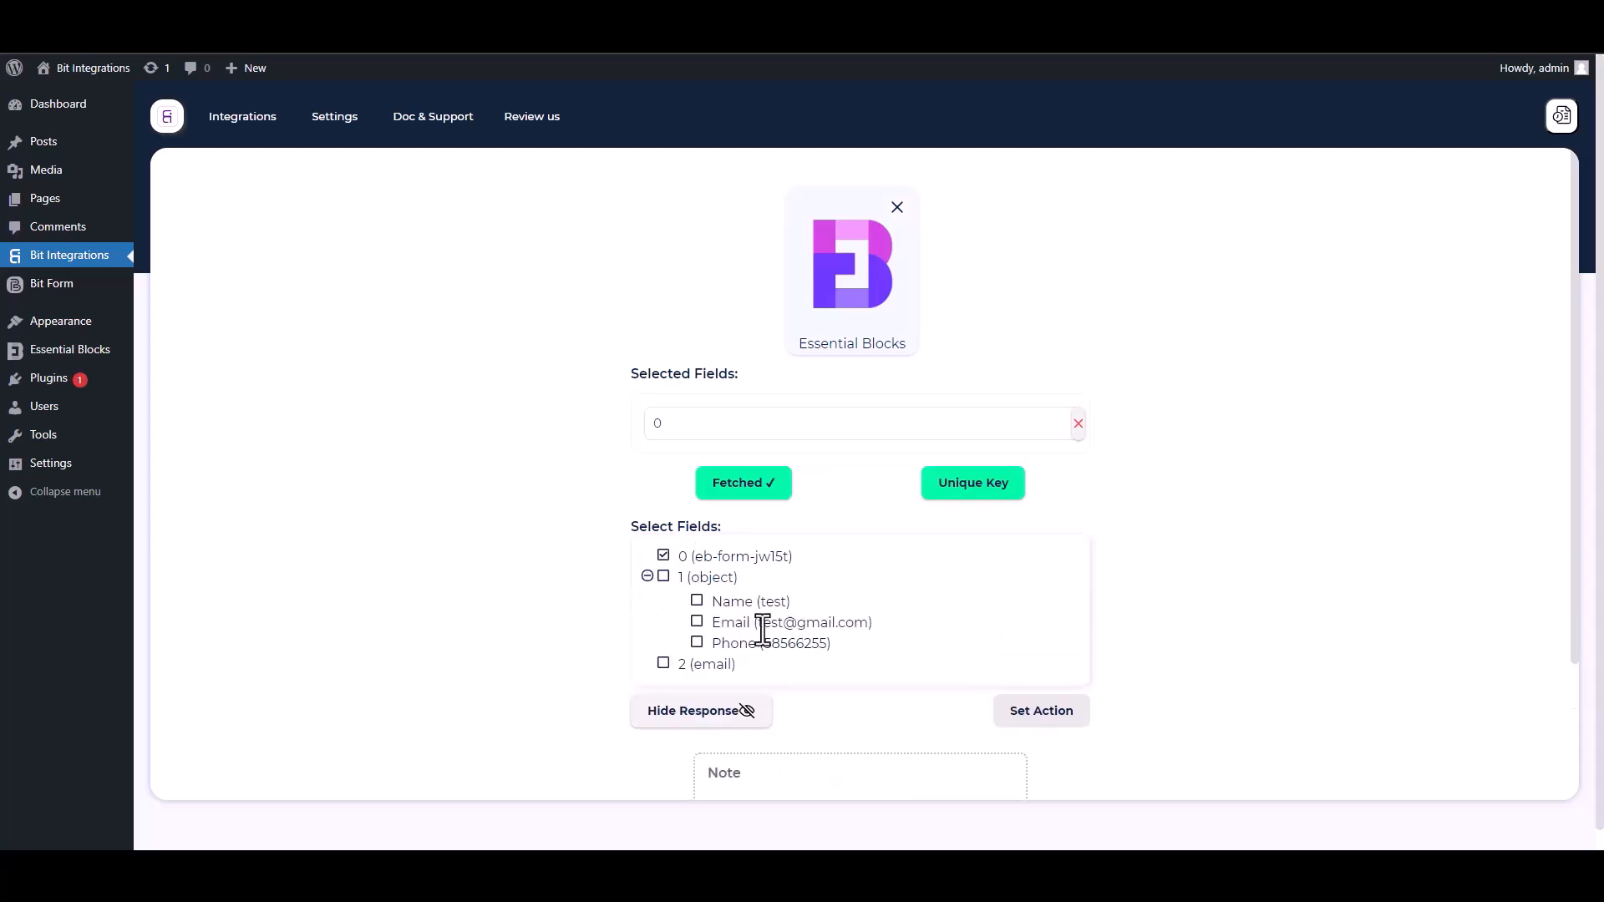
left_click(697, 601)
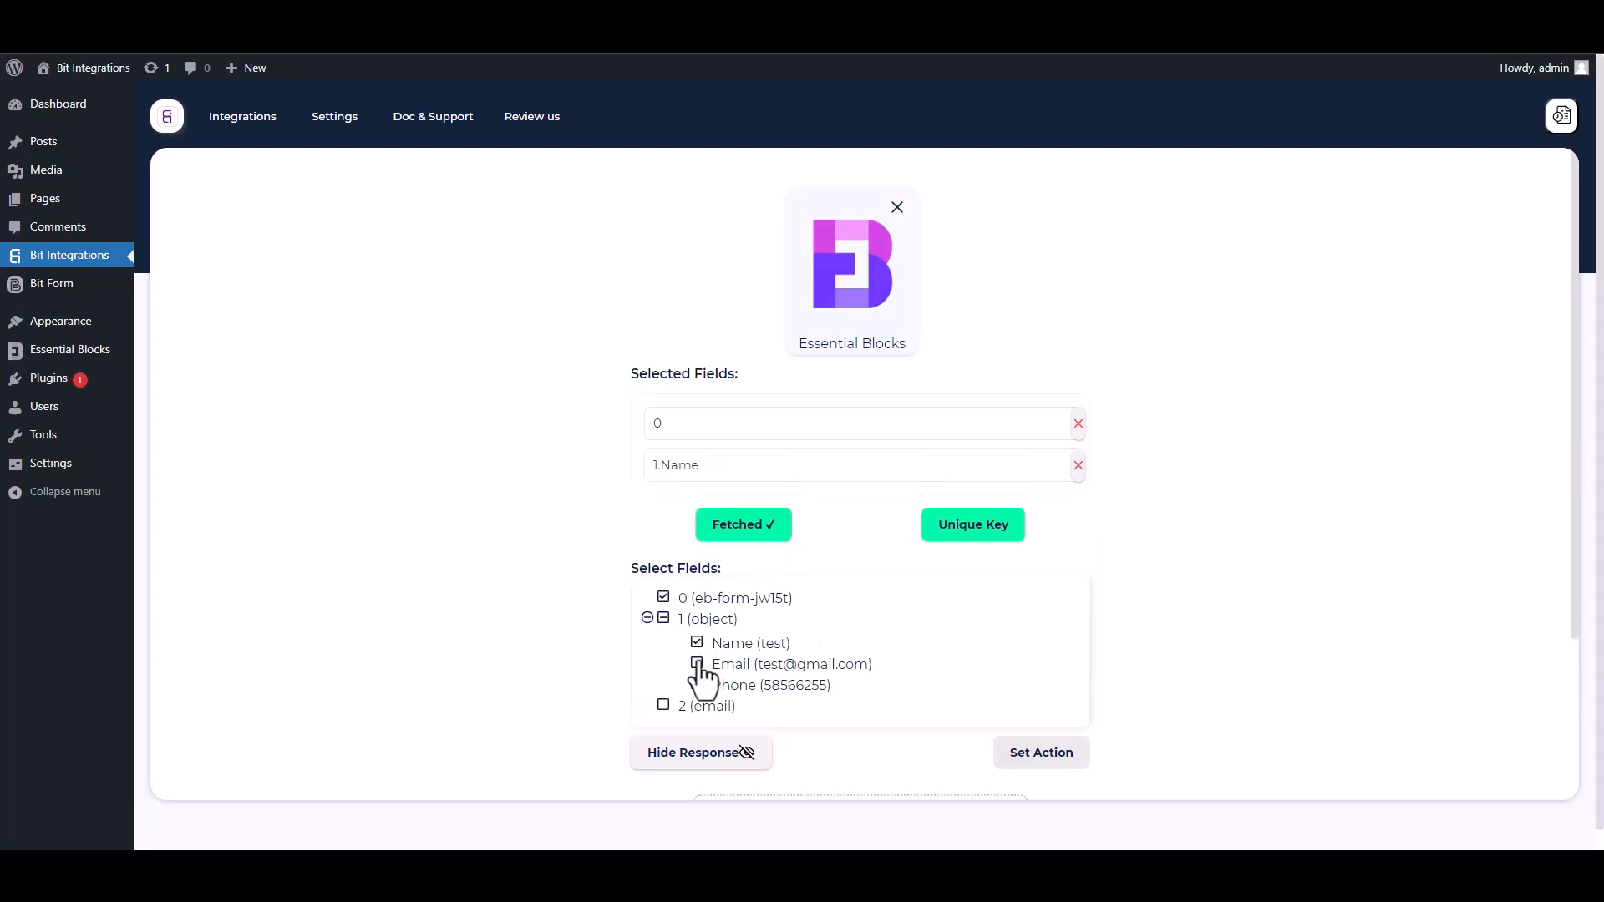
left_click(696, 664)
left_click(697, 727)
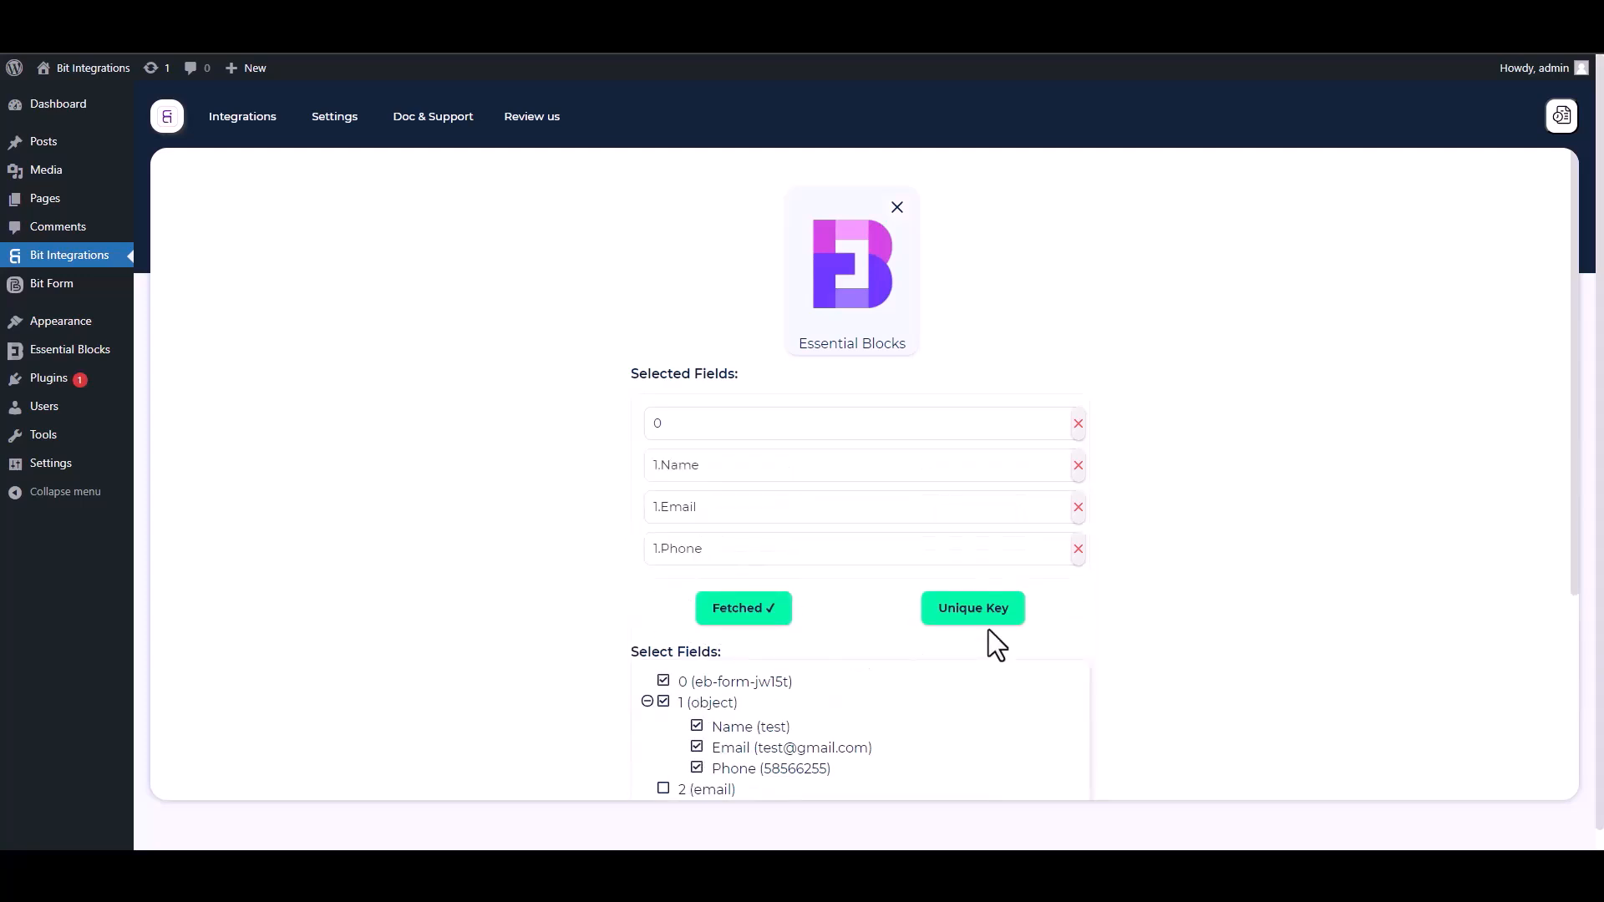
- Set field 0 as the trigger's unique primary key
left_click_drag(1565, 533, 1578, 690)
left_click(979, 449)
left_click(789, 459)
left_click(675, 501)
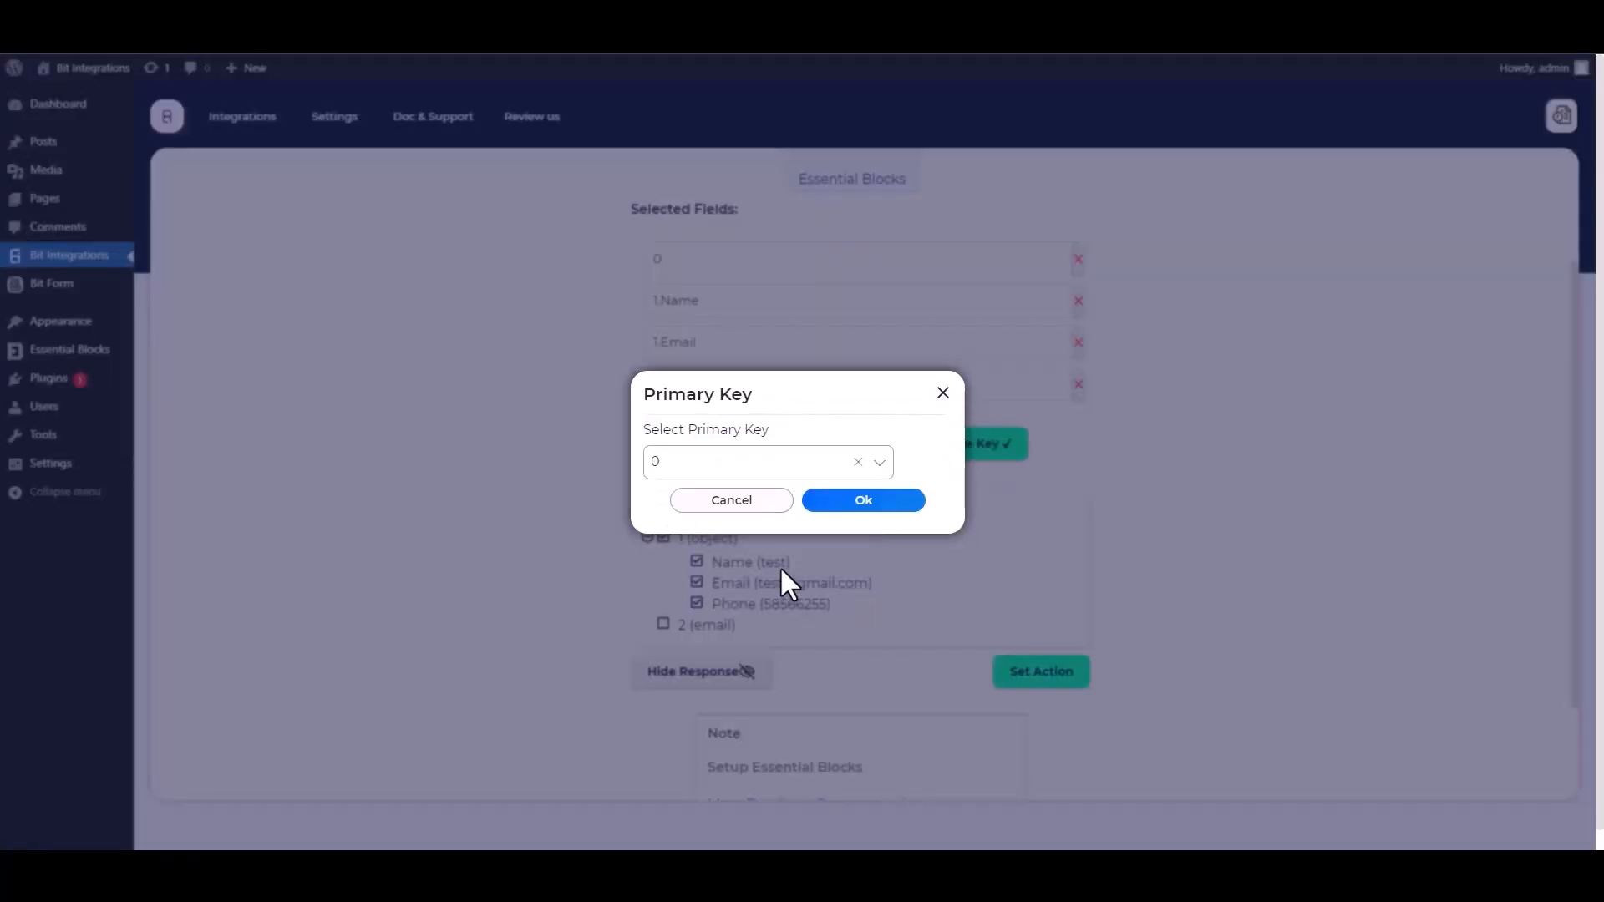
left_click(856, 504)
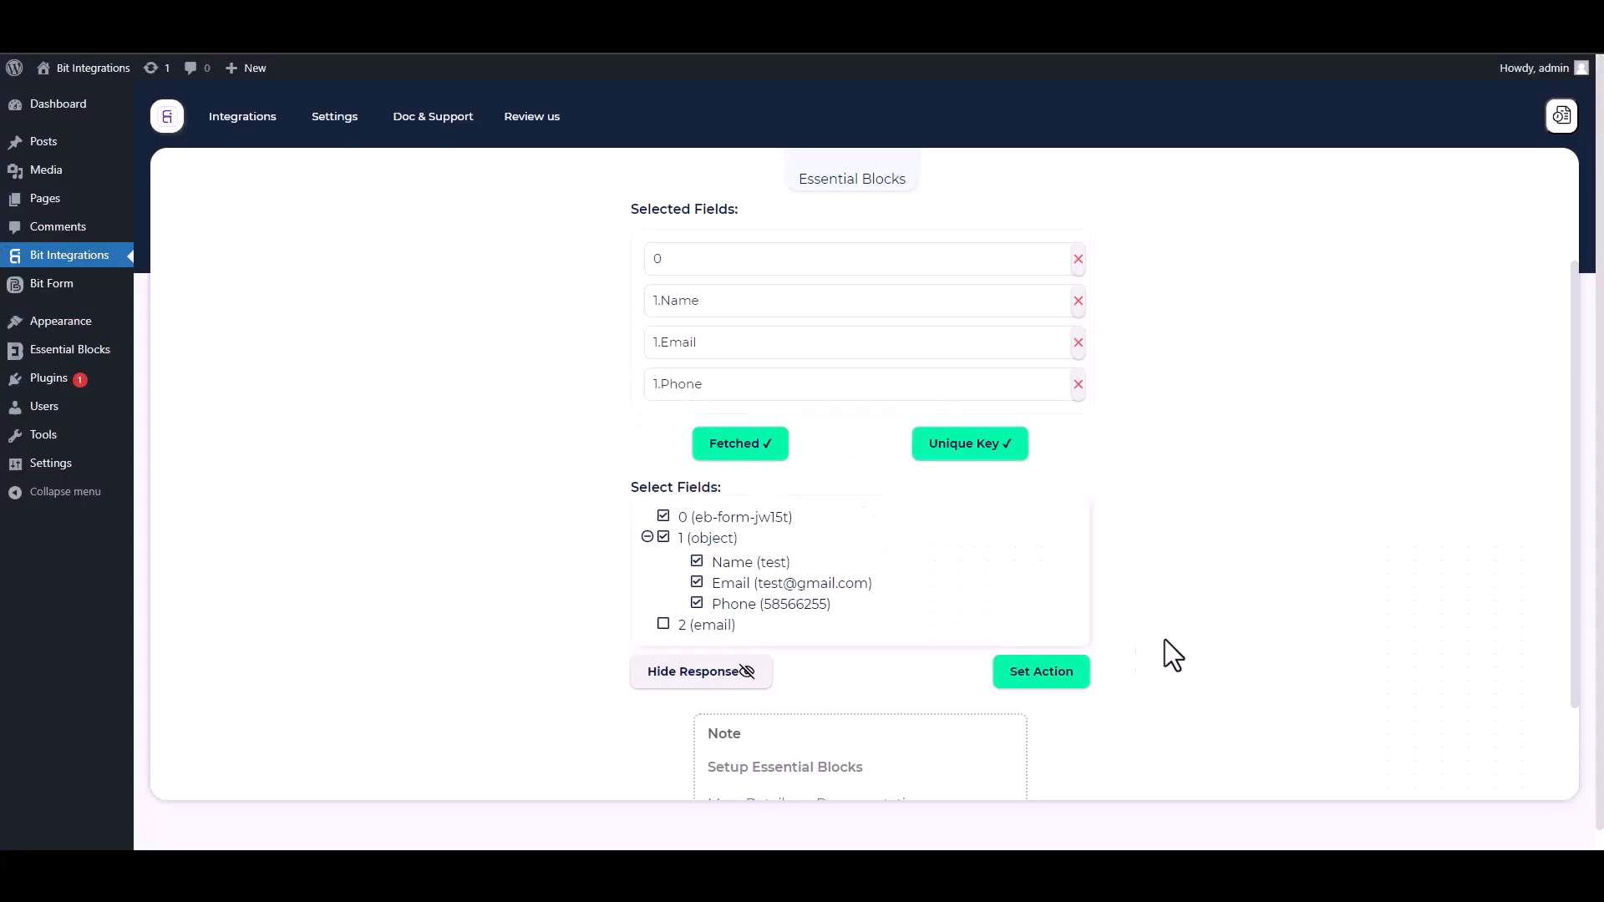
- Choose Zoho Campaigns as the integration's action and set its data center to zoho.com
left_click(1084, 674)
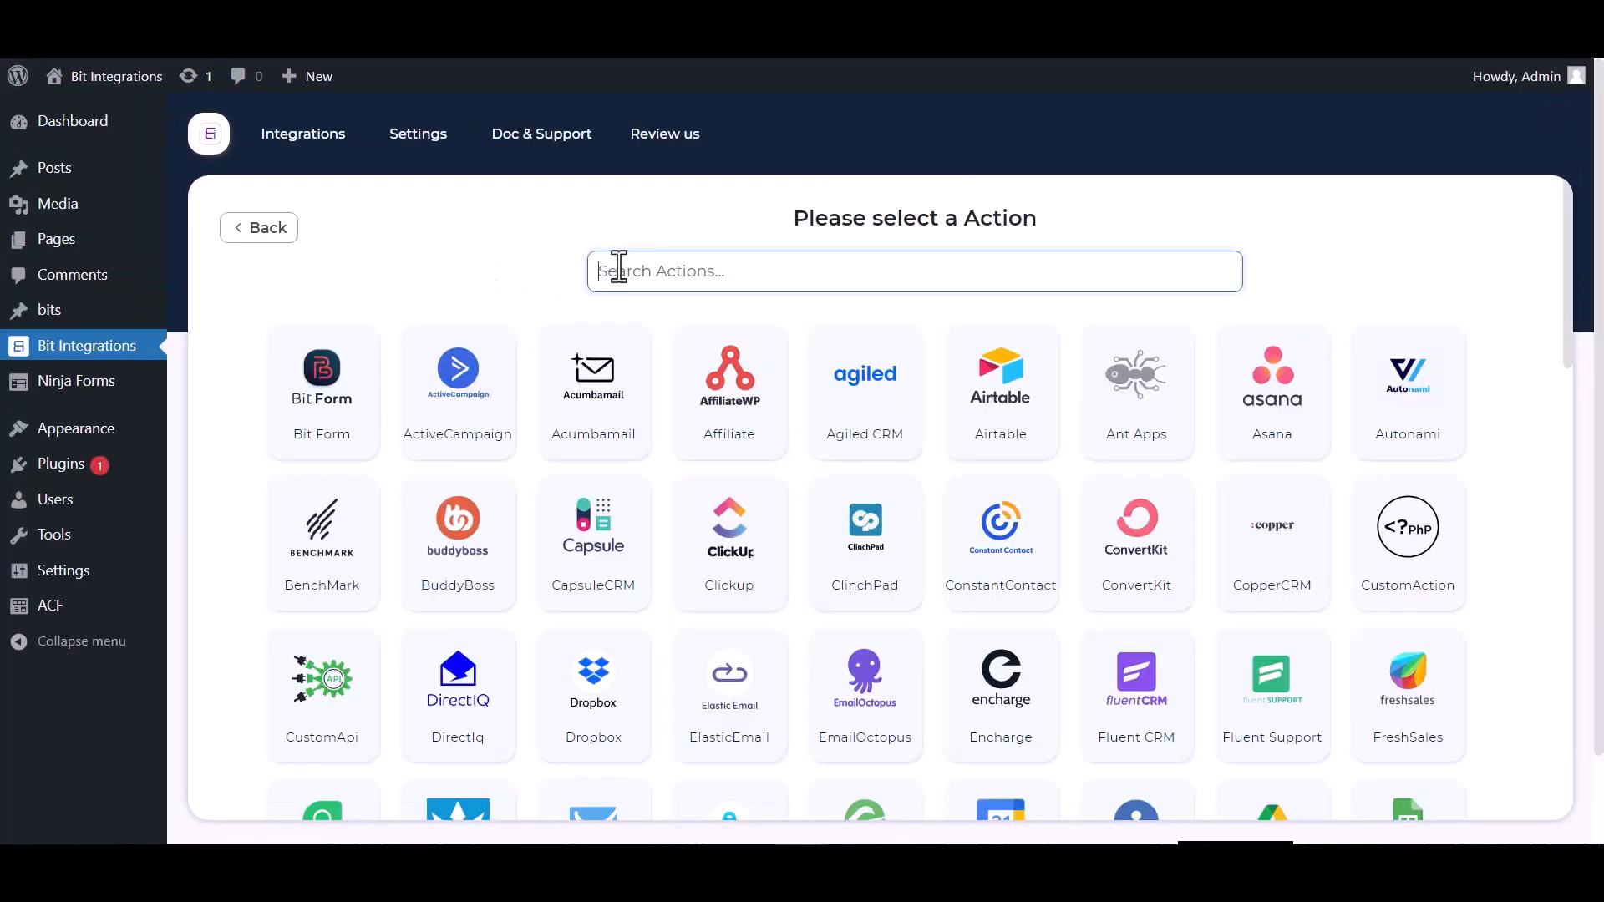
type("zoho")
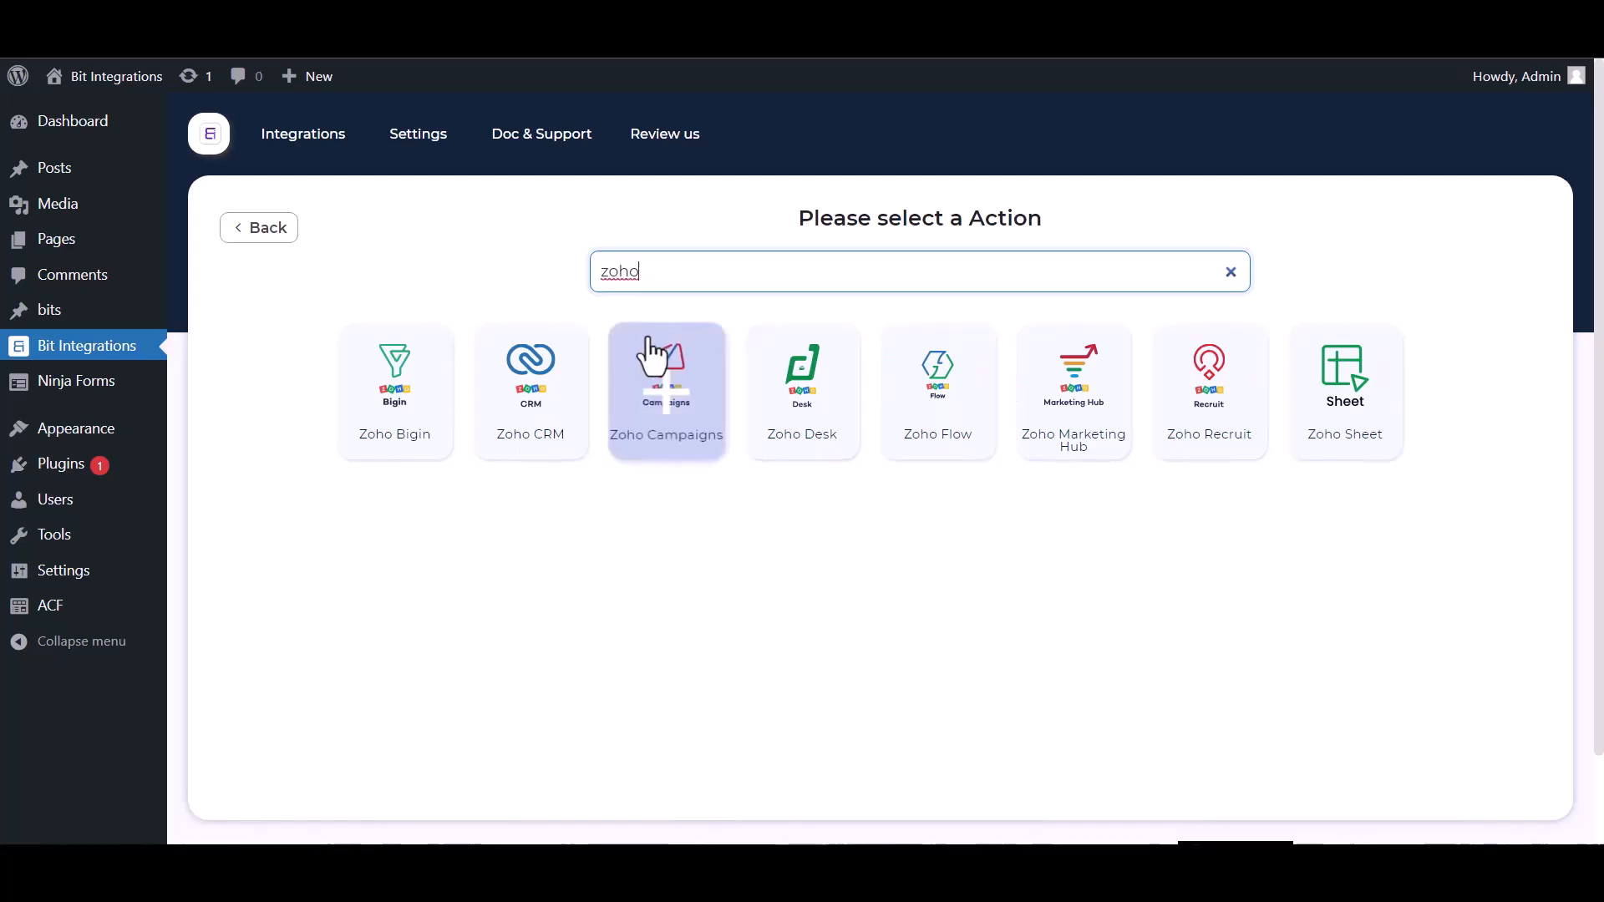
left_click(643, 390)
left_click(399, 470)
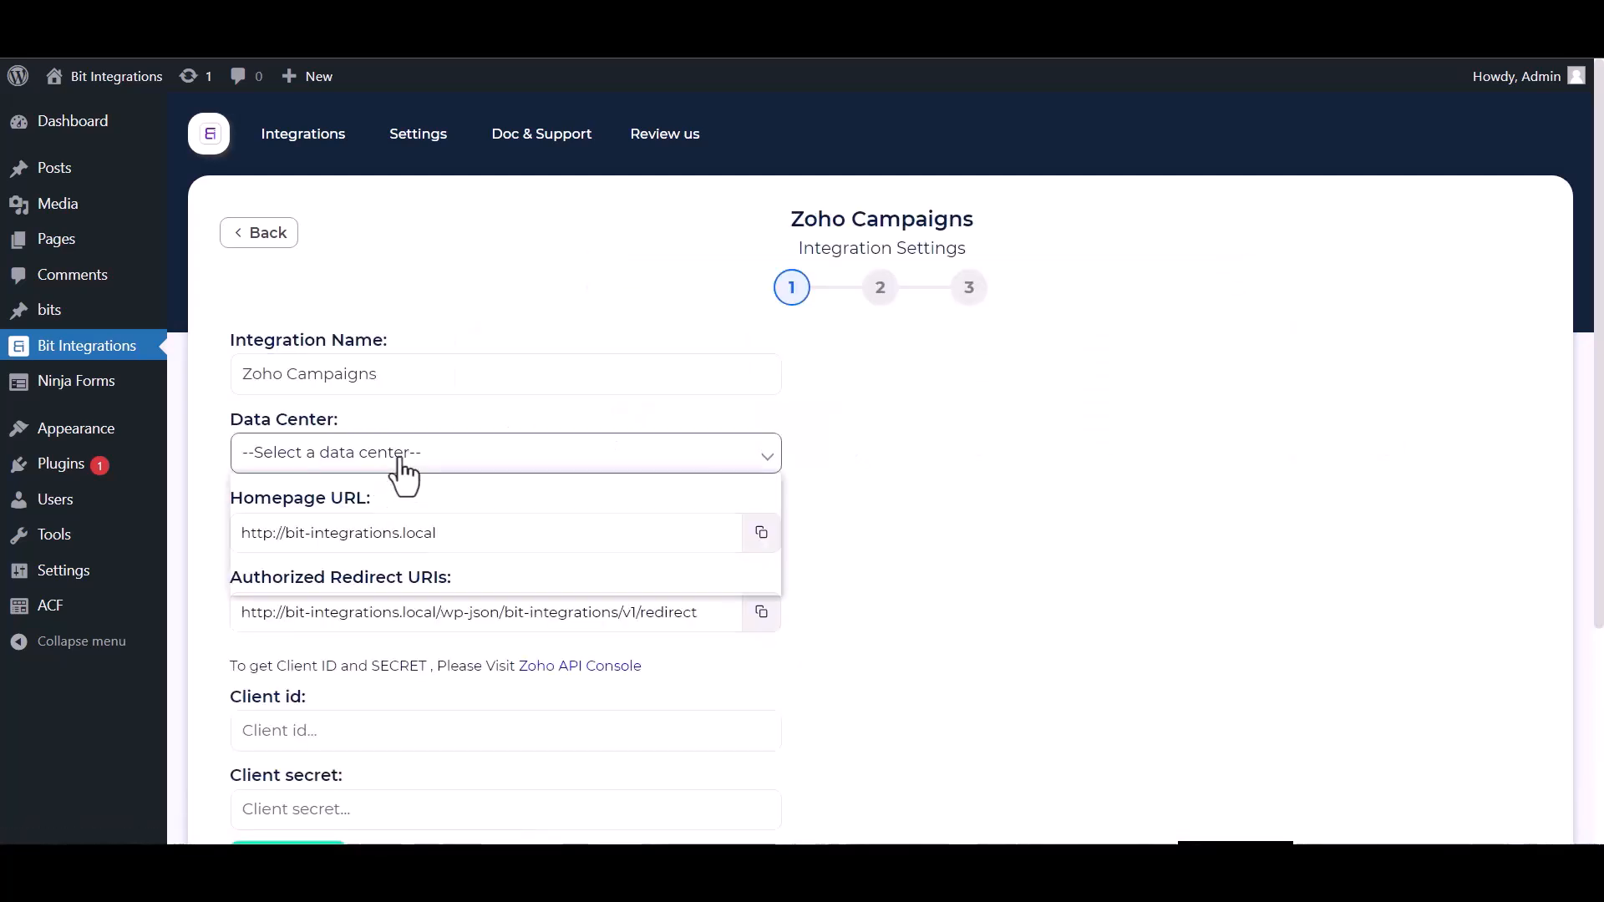
left_click(326, 508)
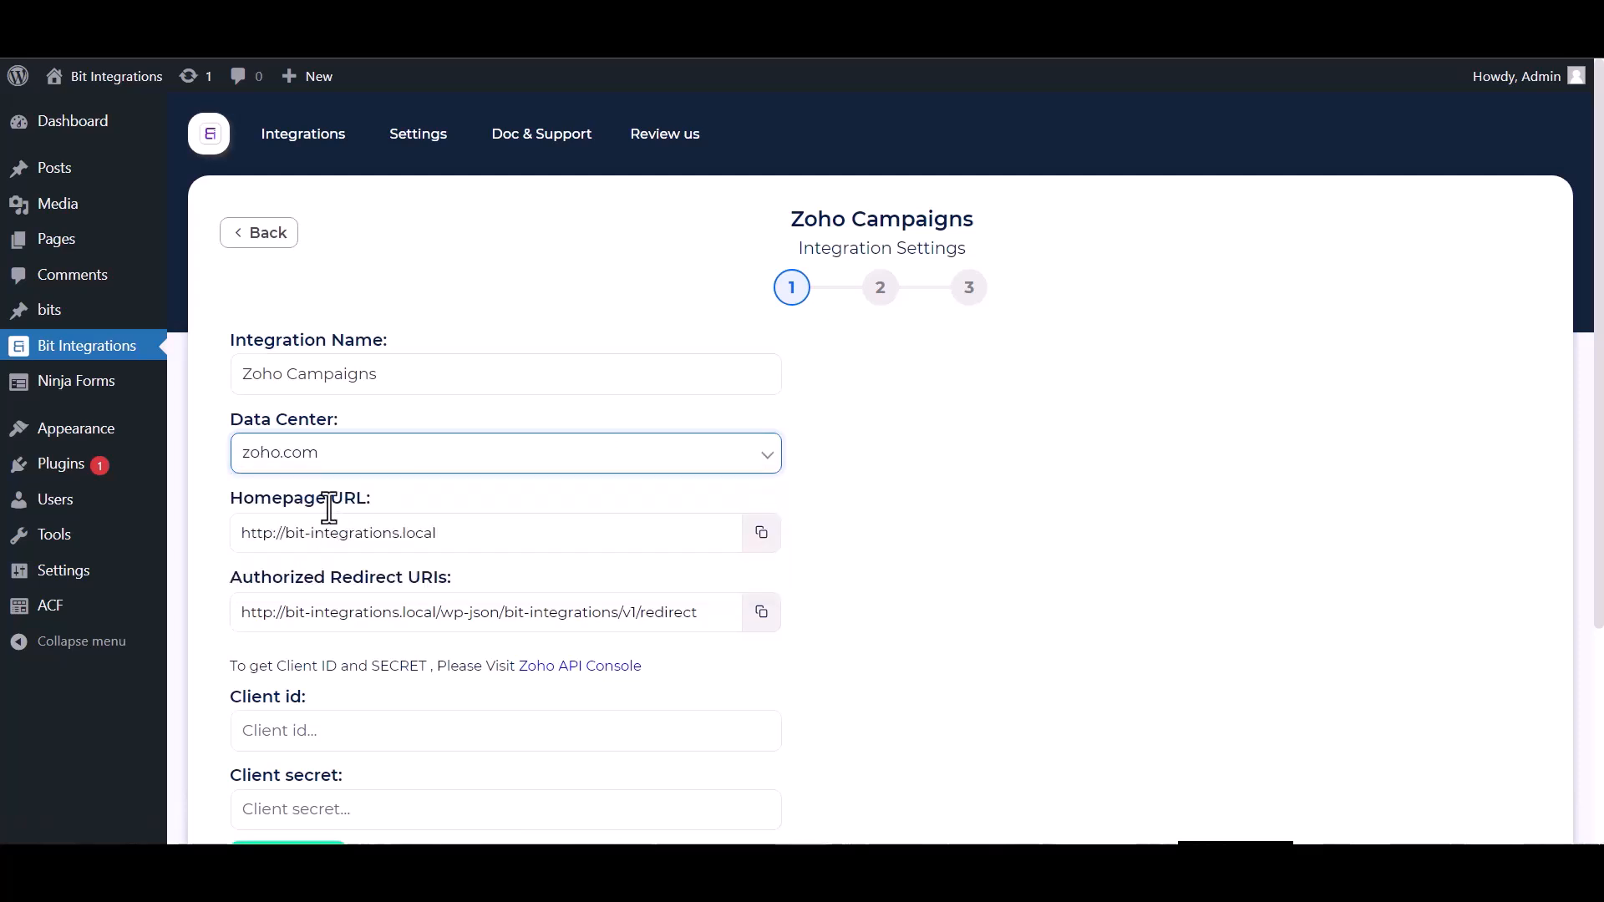
- Open the Zoho API Console and start a new client of the Server-based Applications type
scroll(712, 384, "down", 2)
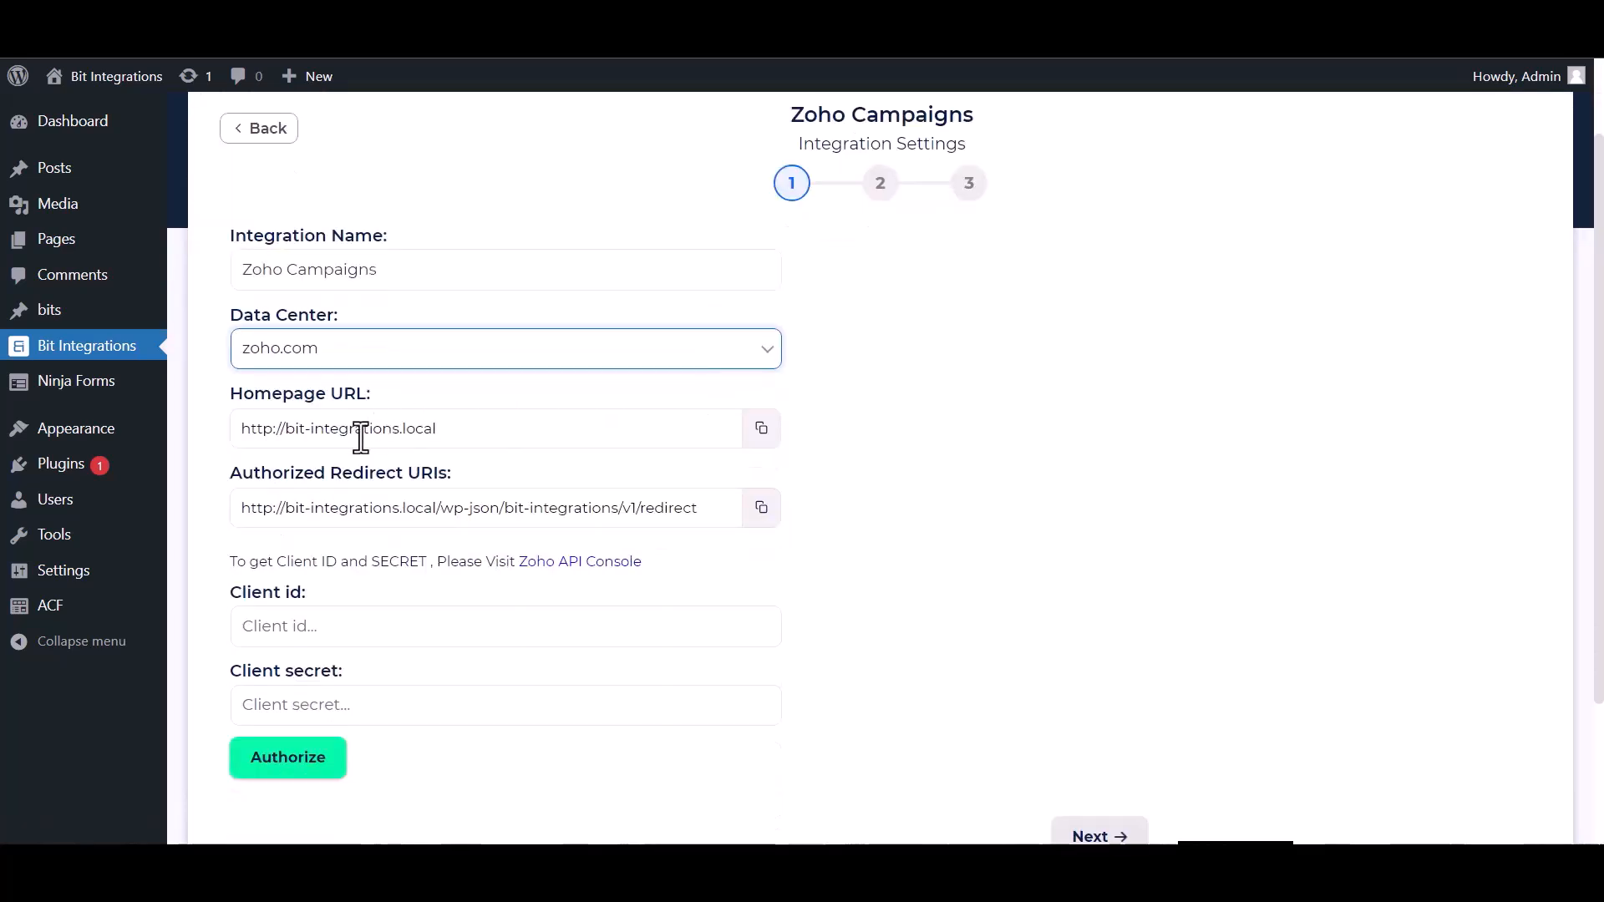
scroll(393, 419, "down", 2)
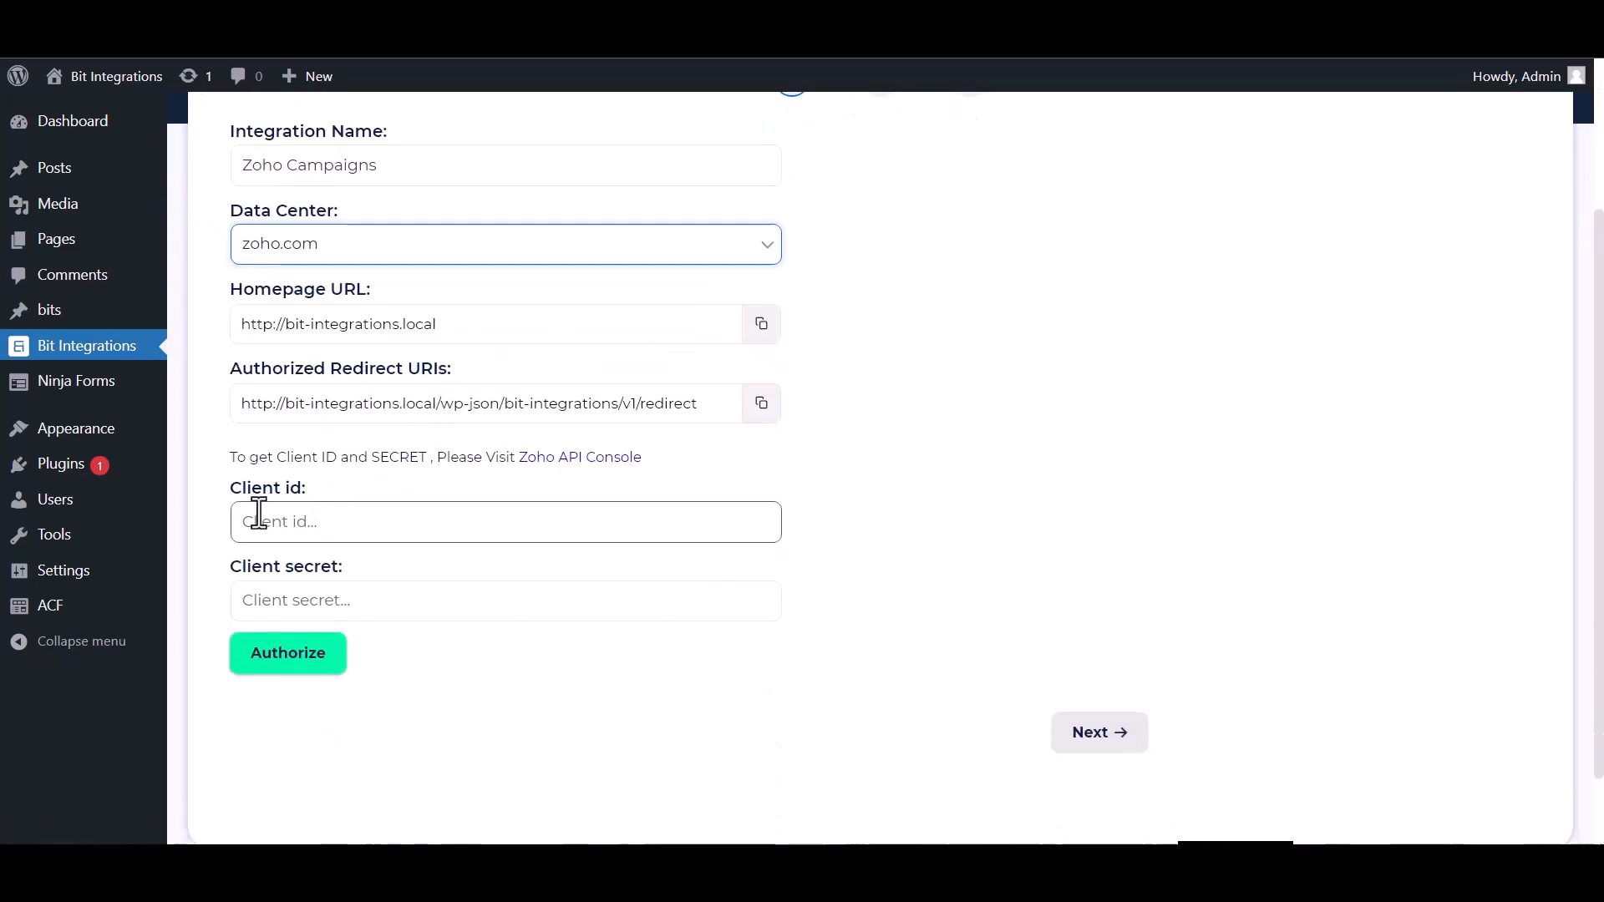
left_click(555, 475)
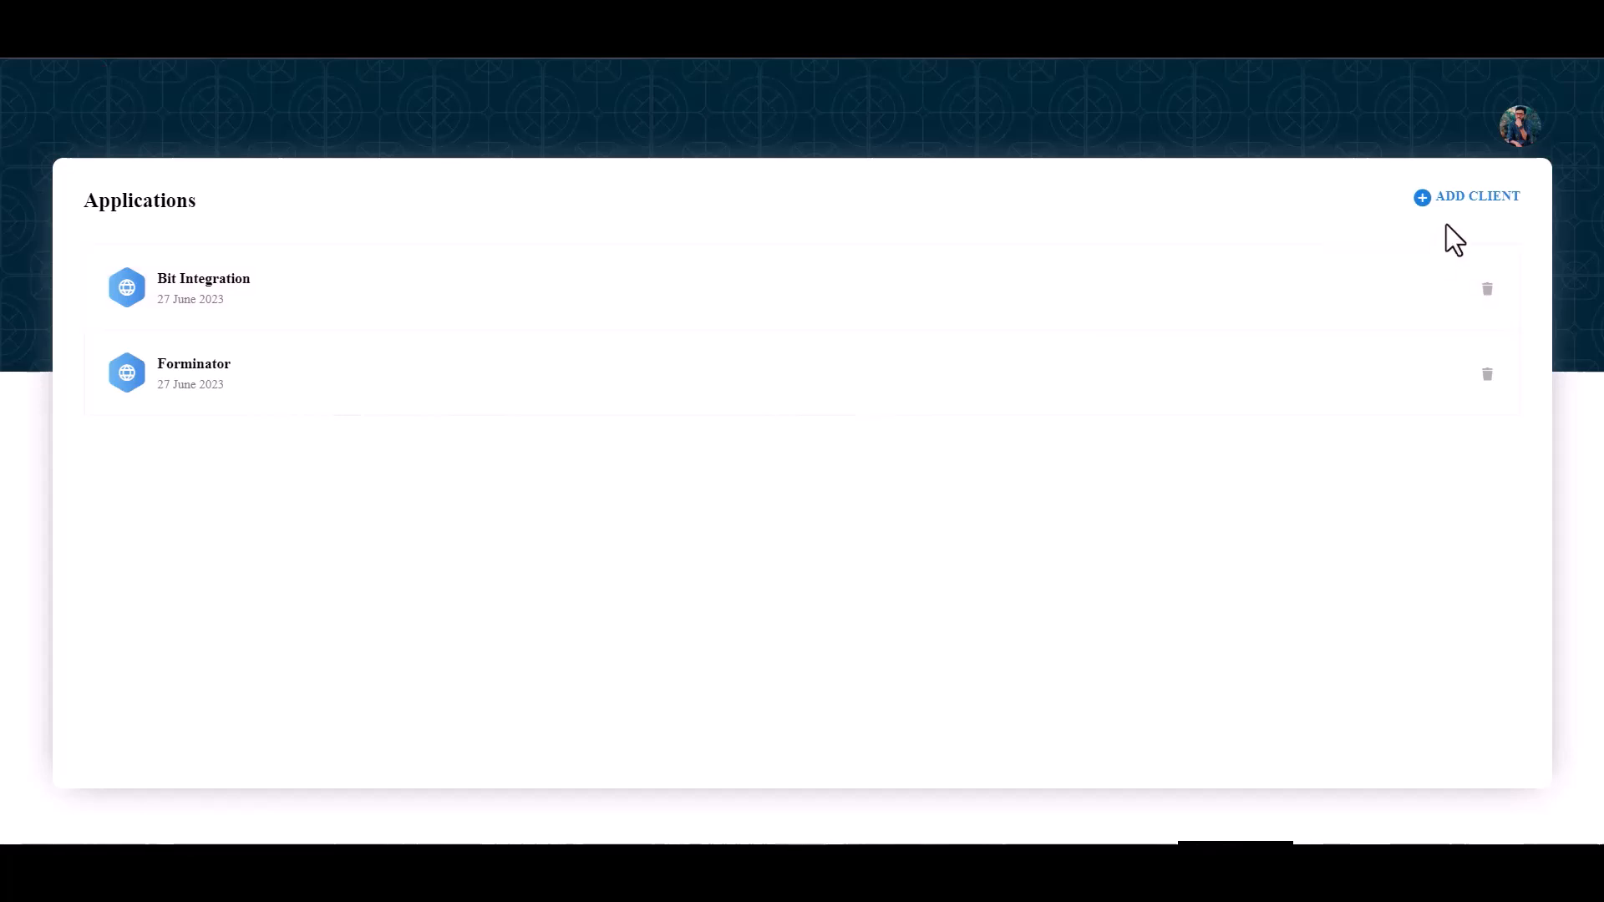
left_click(1466, 200)
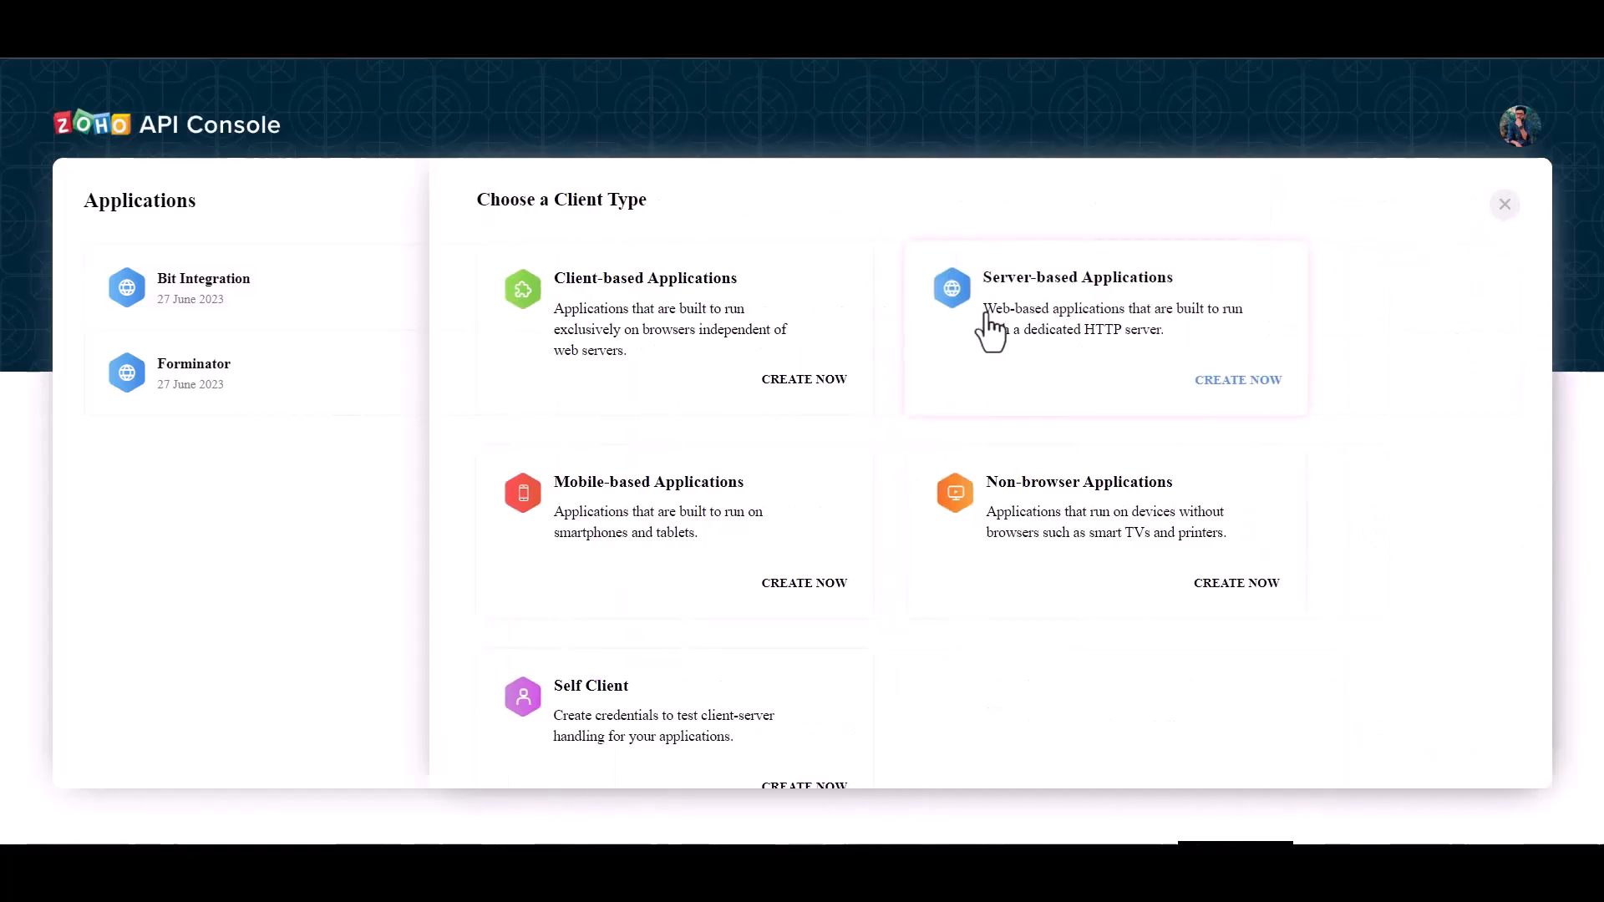
left_click(1013, 331)
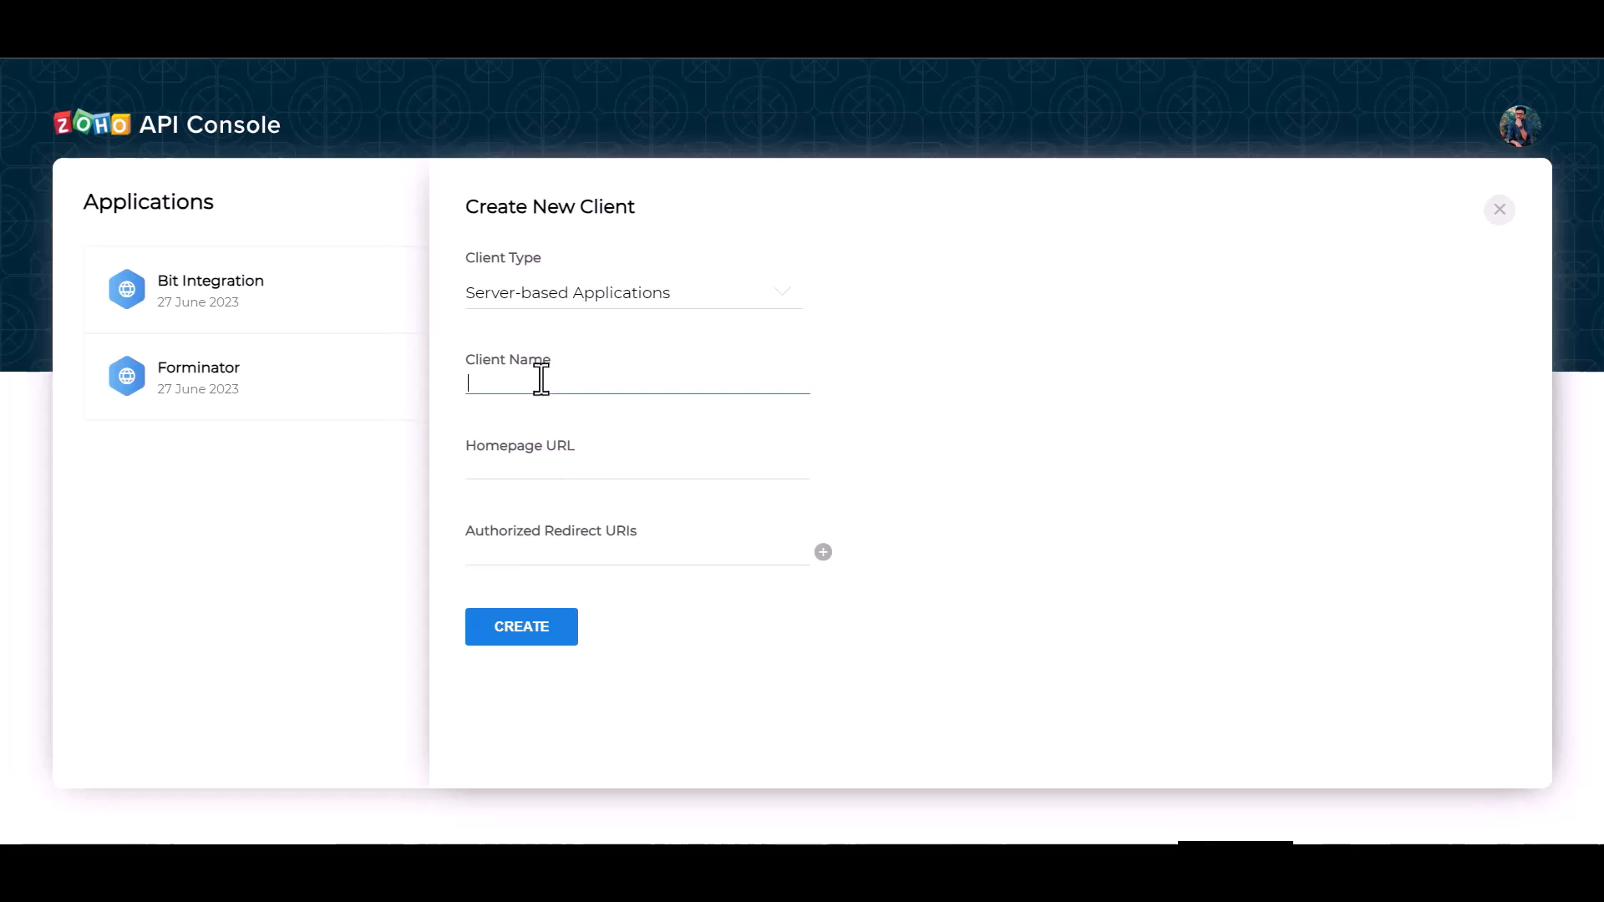
- Create the client named Bit Integrations, using the homepage URL and authorized redirect URI from the integration settings
type("Bit Integrations")
left_click(555, 473)
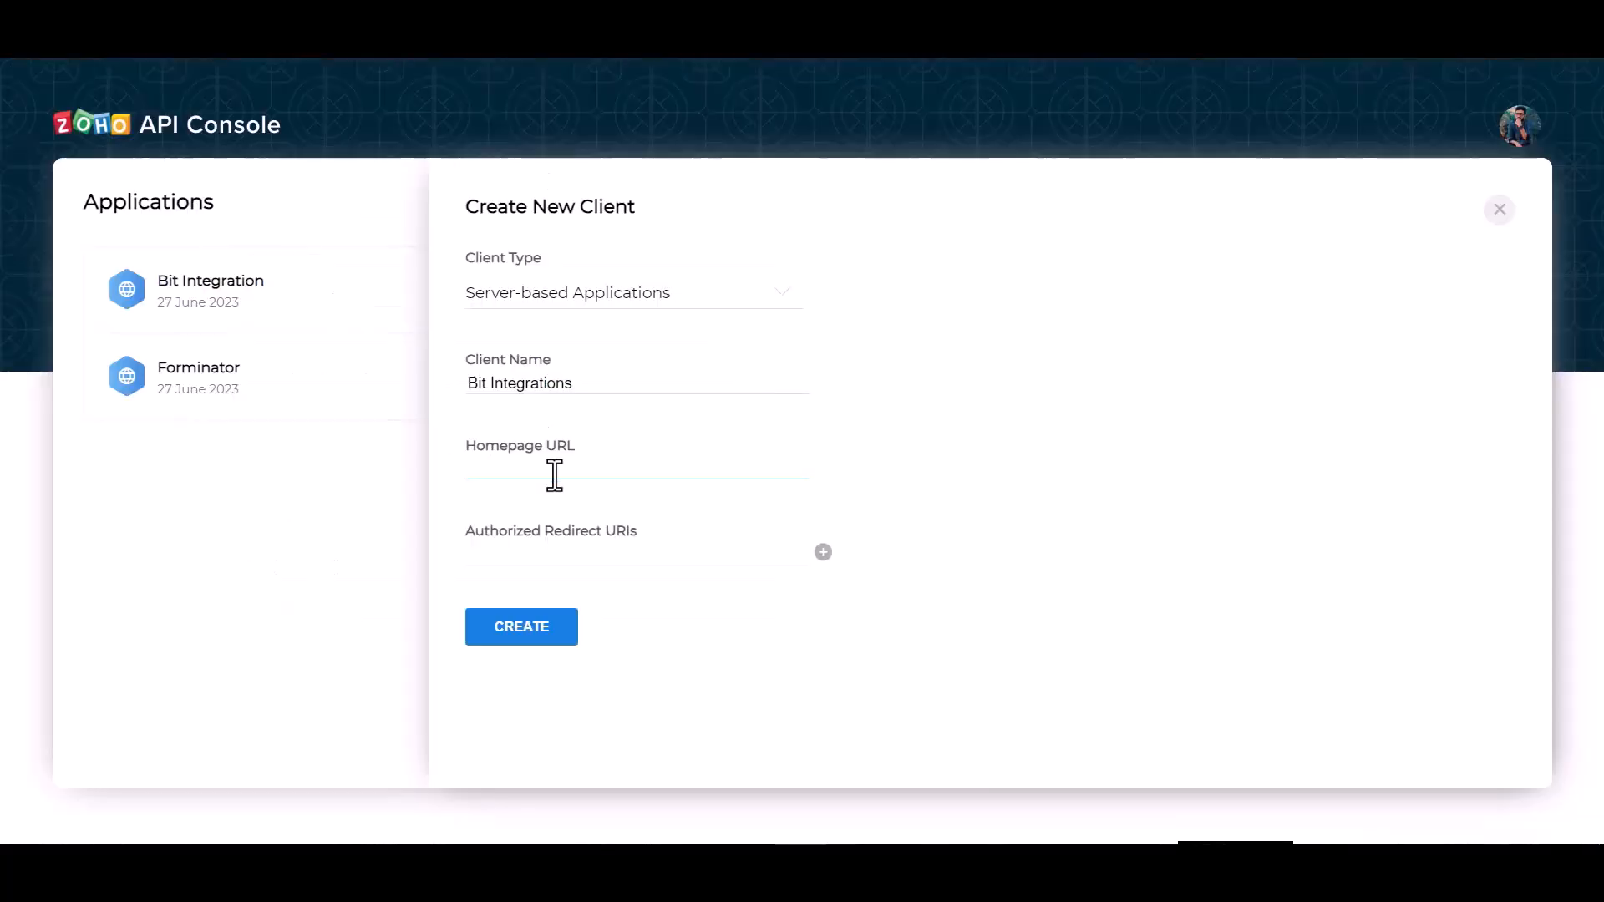
type("http://bit-integrations.local")
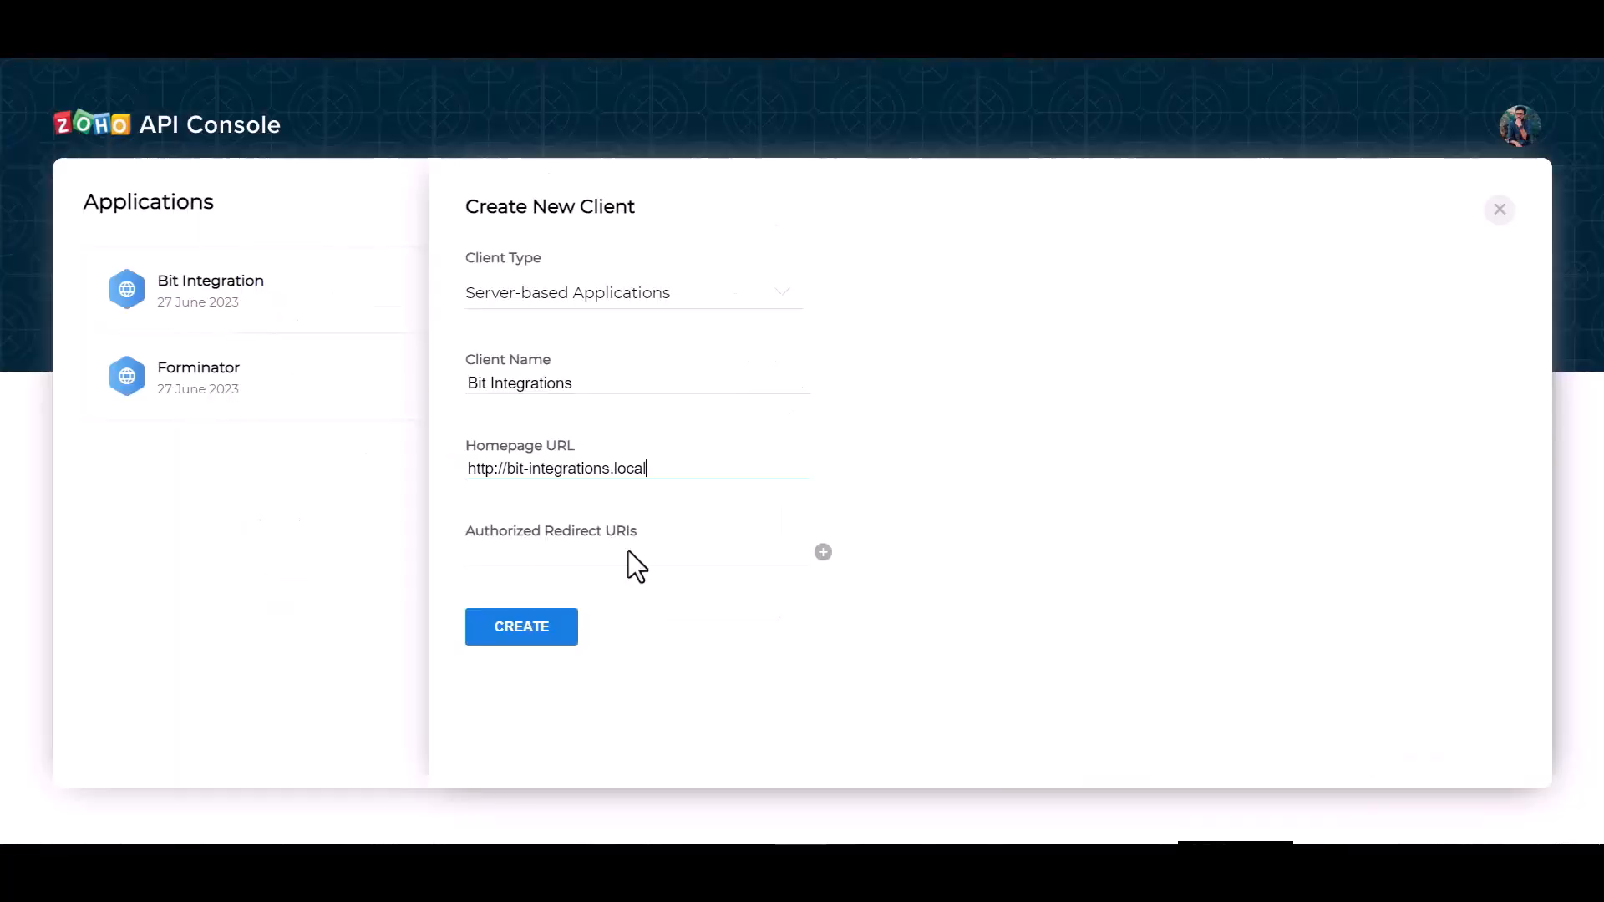
left_click(603, 552)
type("http://bit-integrations.local/wp-json/bit-integrations/v1/redirect")
left_click(550, 644)
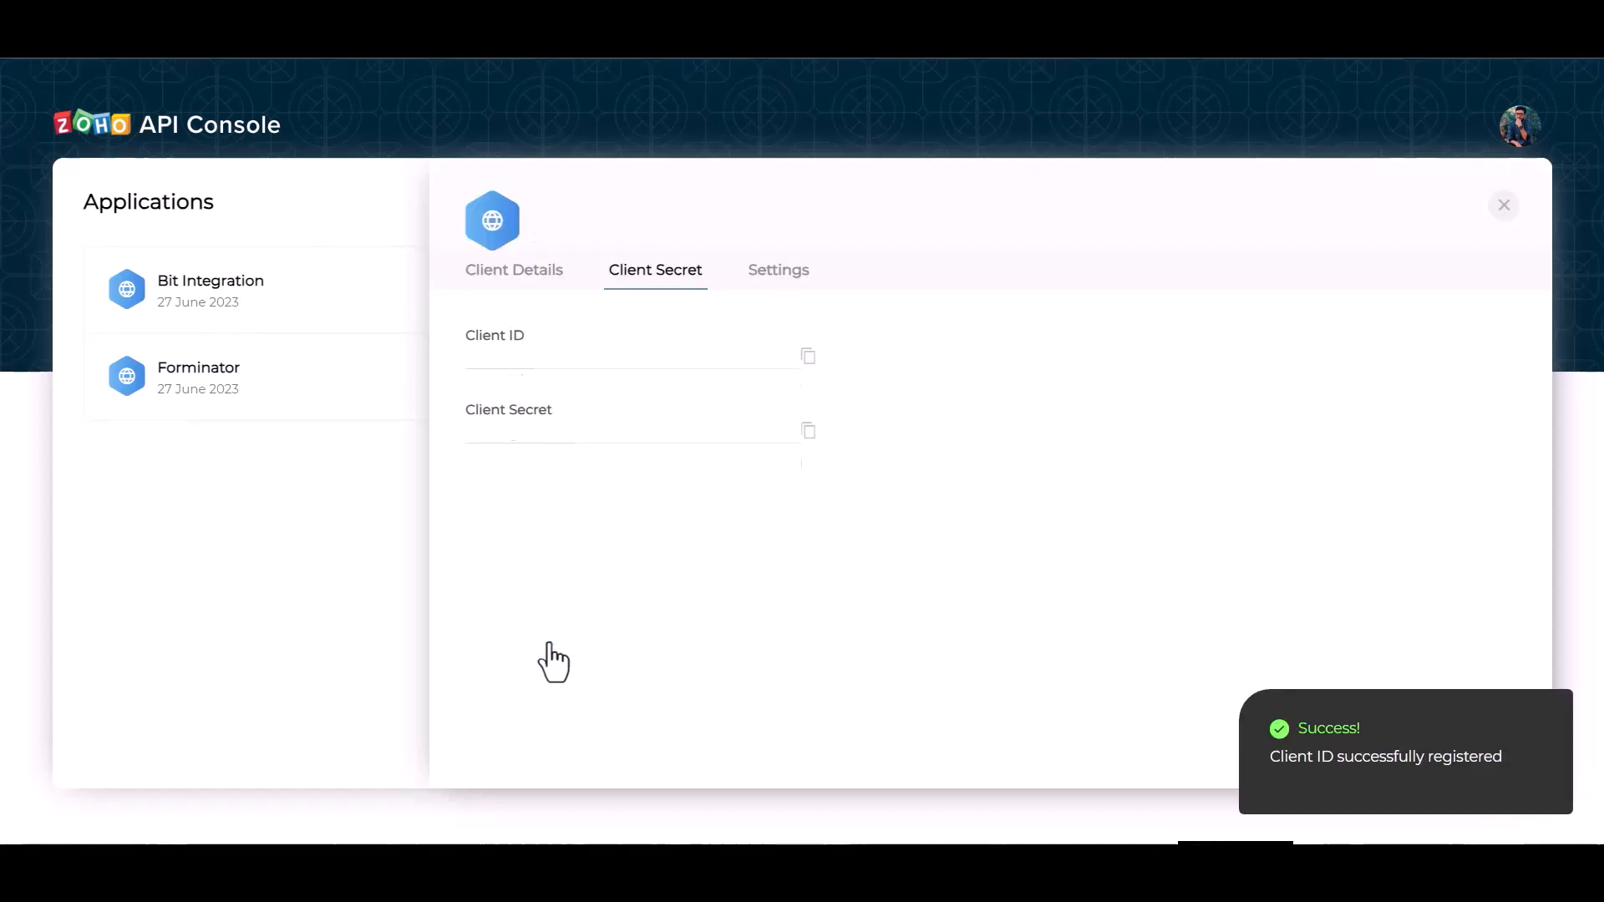
- Copy the new client's ID and client secret from the Zoho API Console into the integration's Client id and Client secret fields
left_click(809, 393)
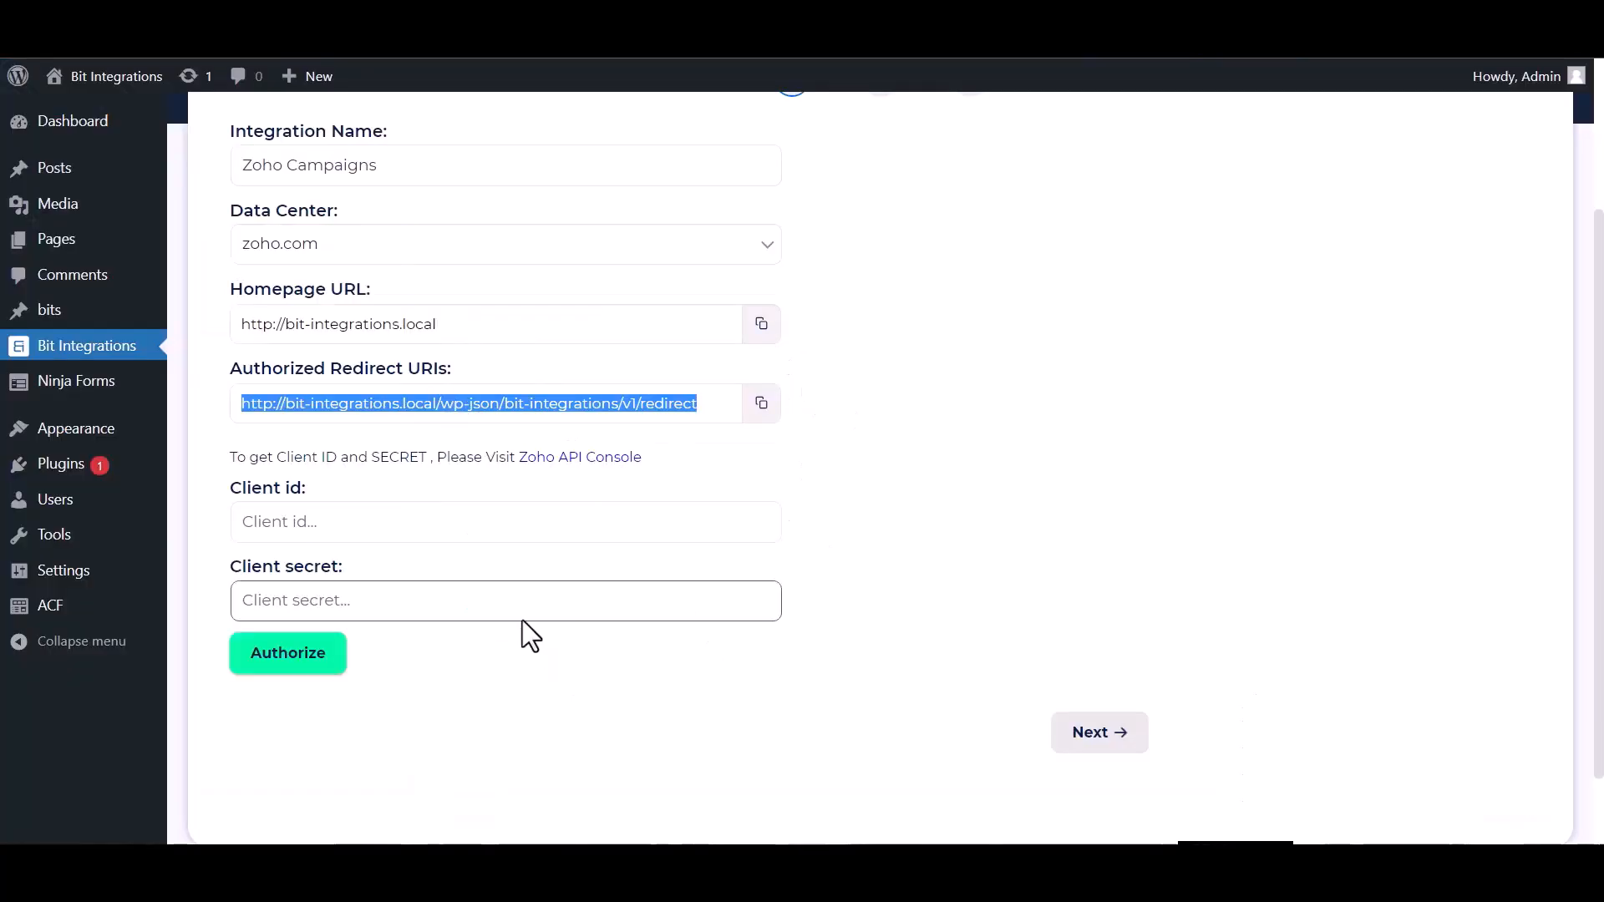
left_click(412, 522)
key("ctrl+v")
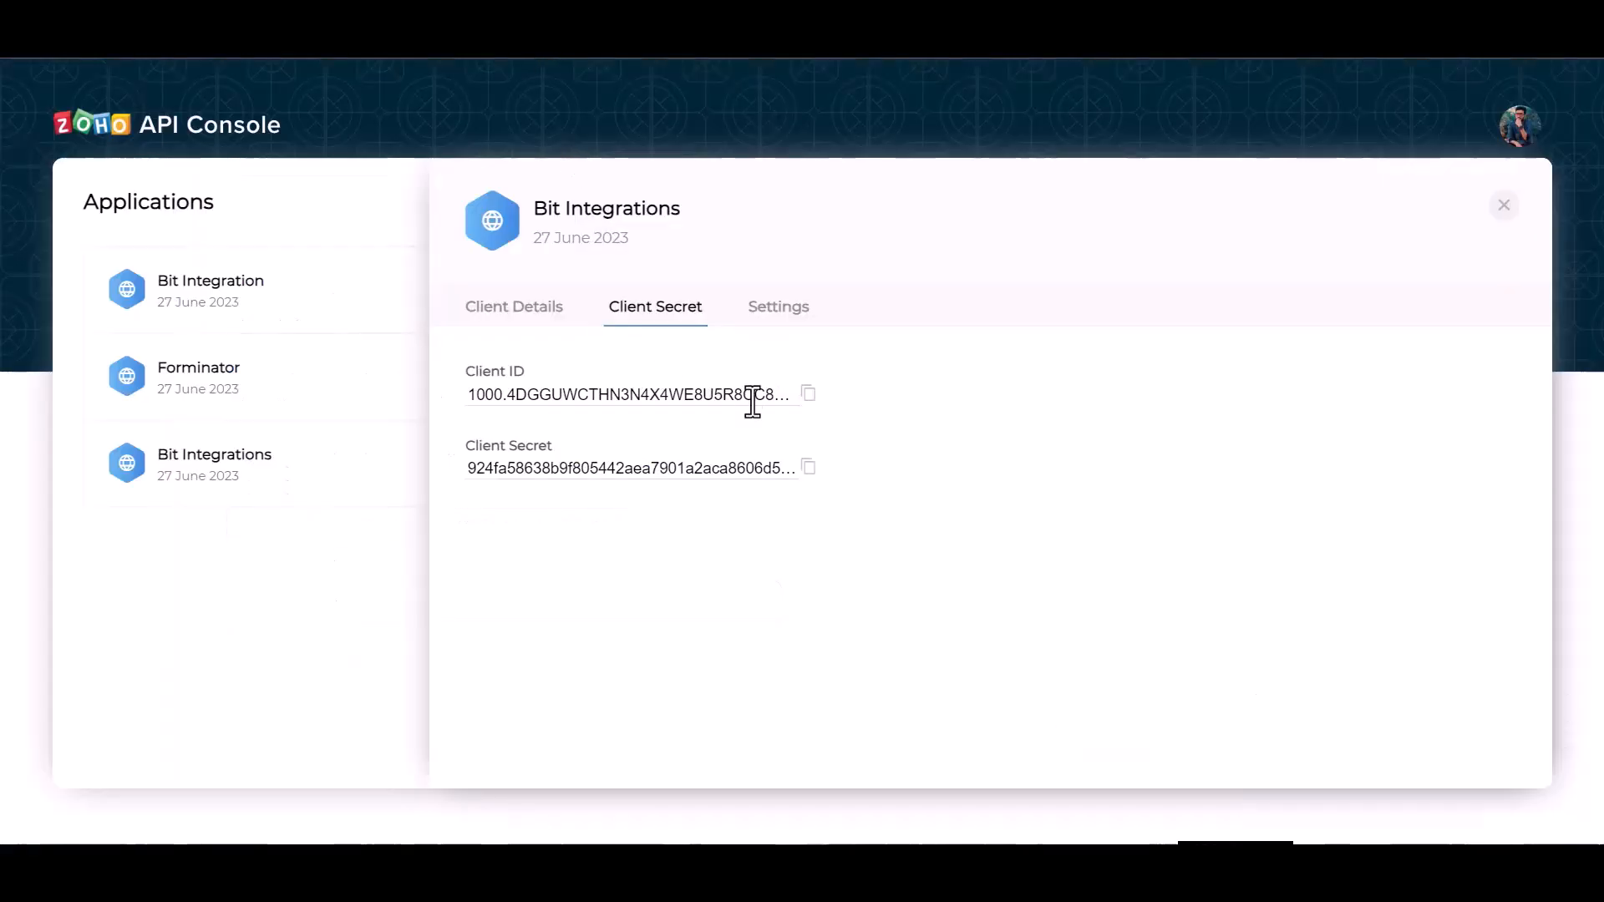
left_click(809, 467)
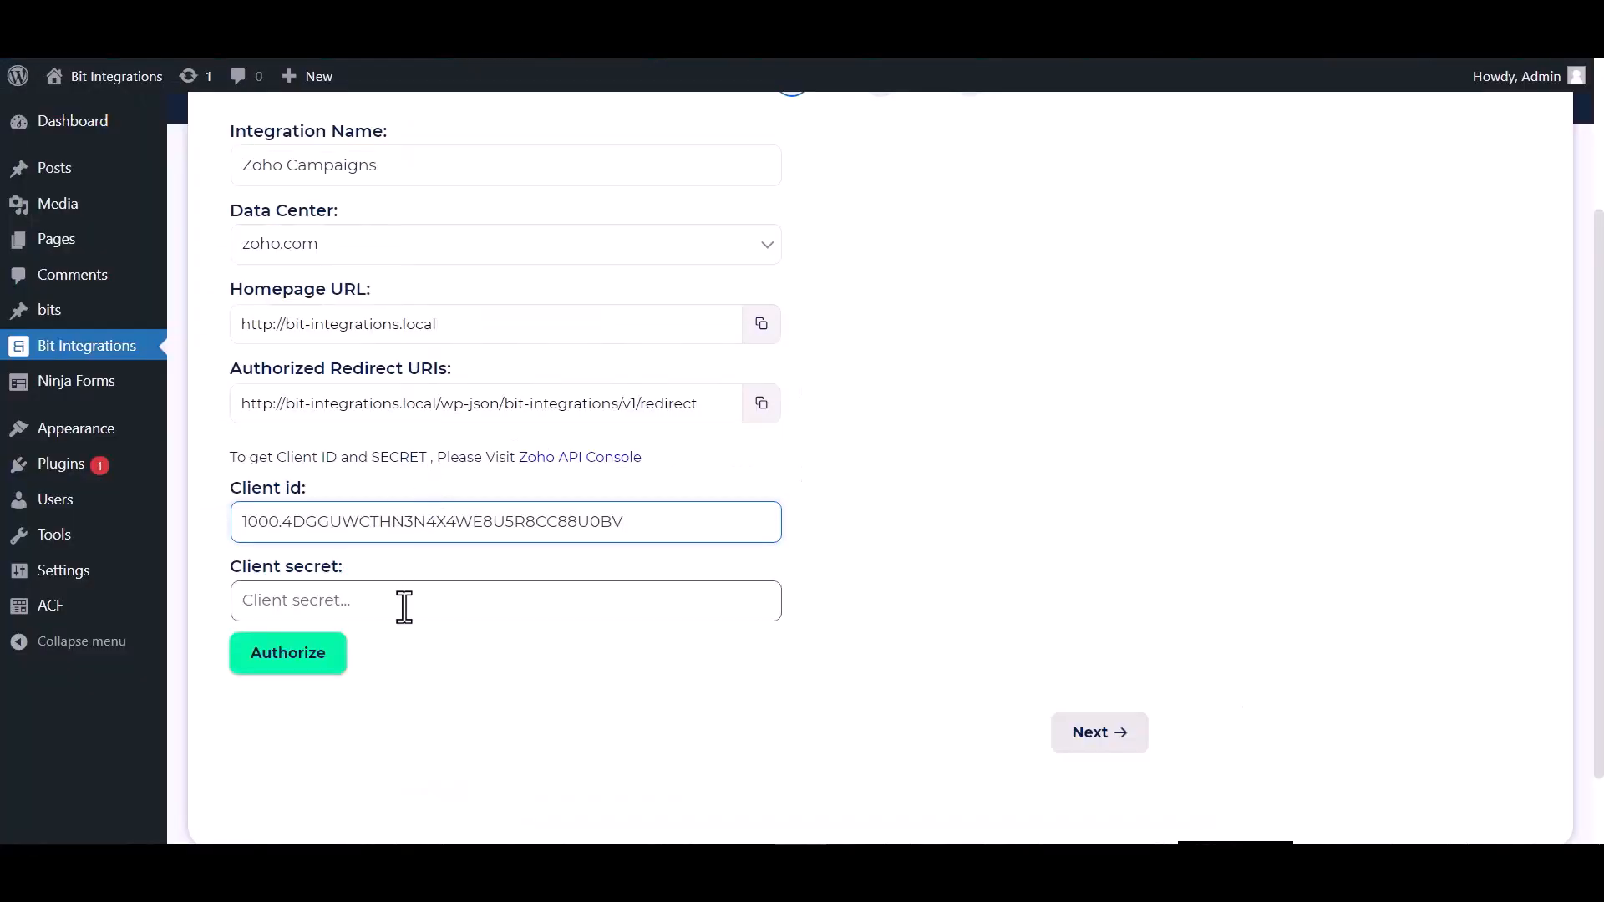
left_click(404, 605)
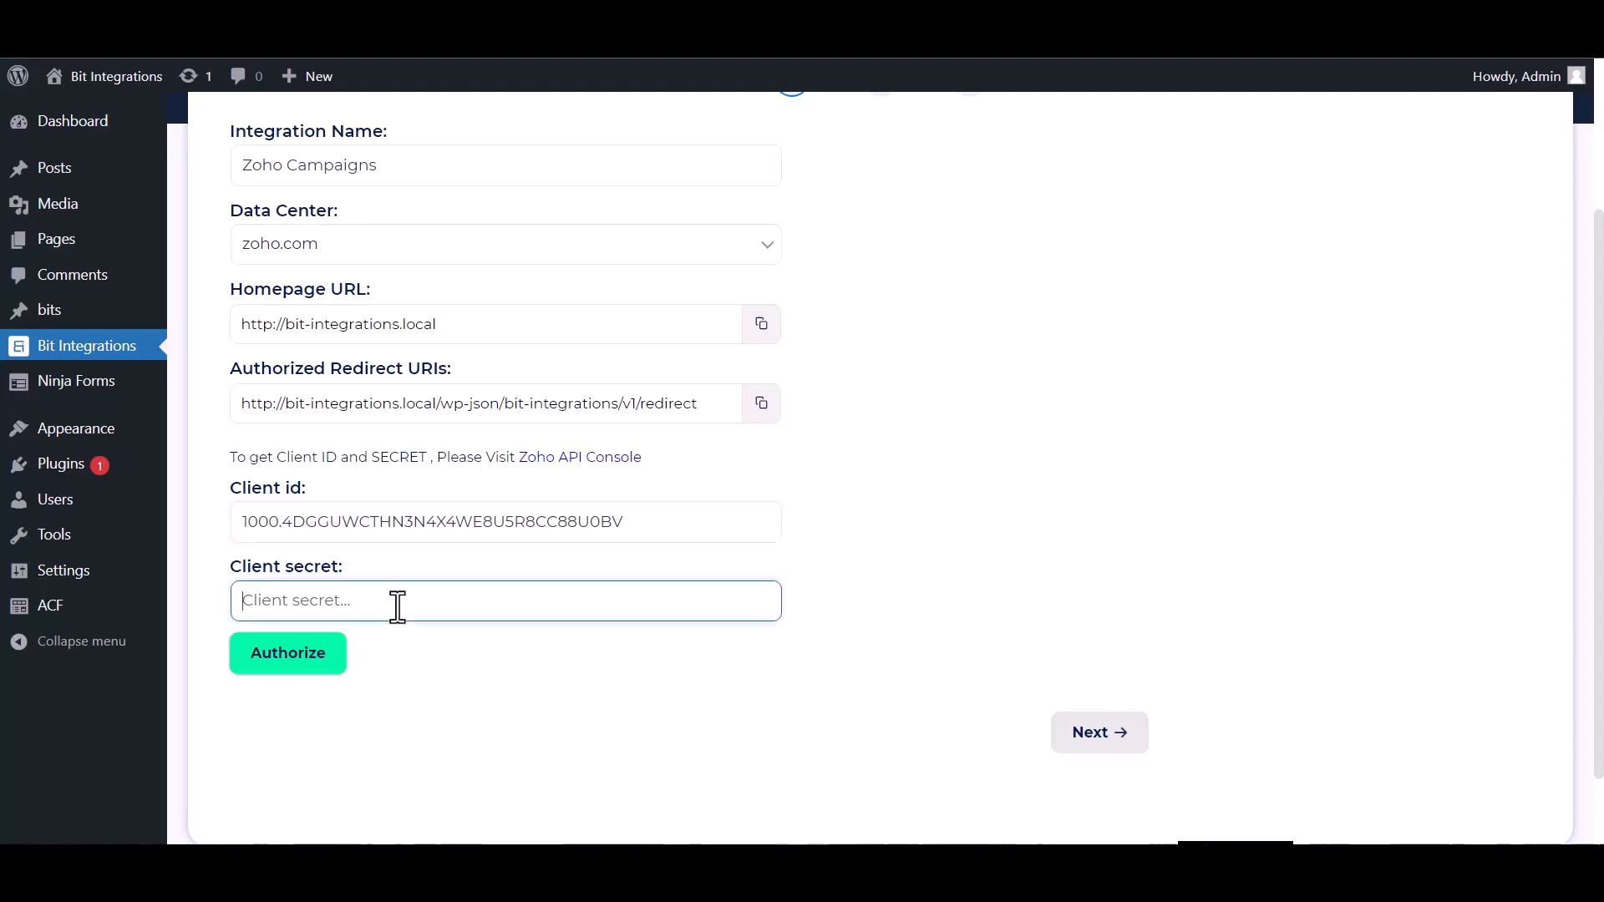
key("ctrl+v")
- Authorize the Zoho Campaigns connection, accept the requested access, and continue to the list settings
left_click(267, 660)
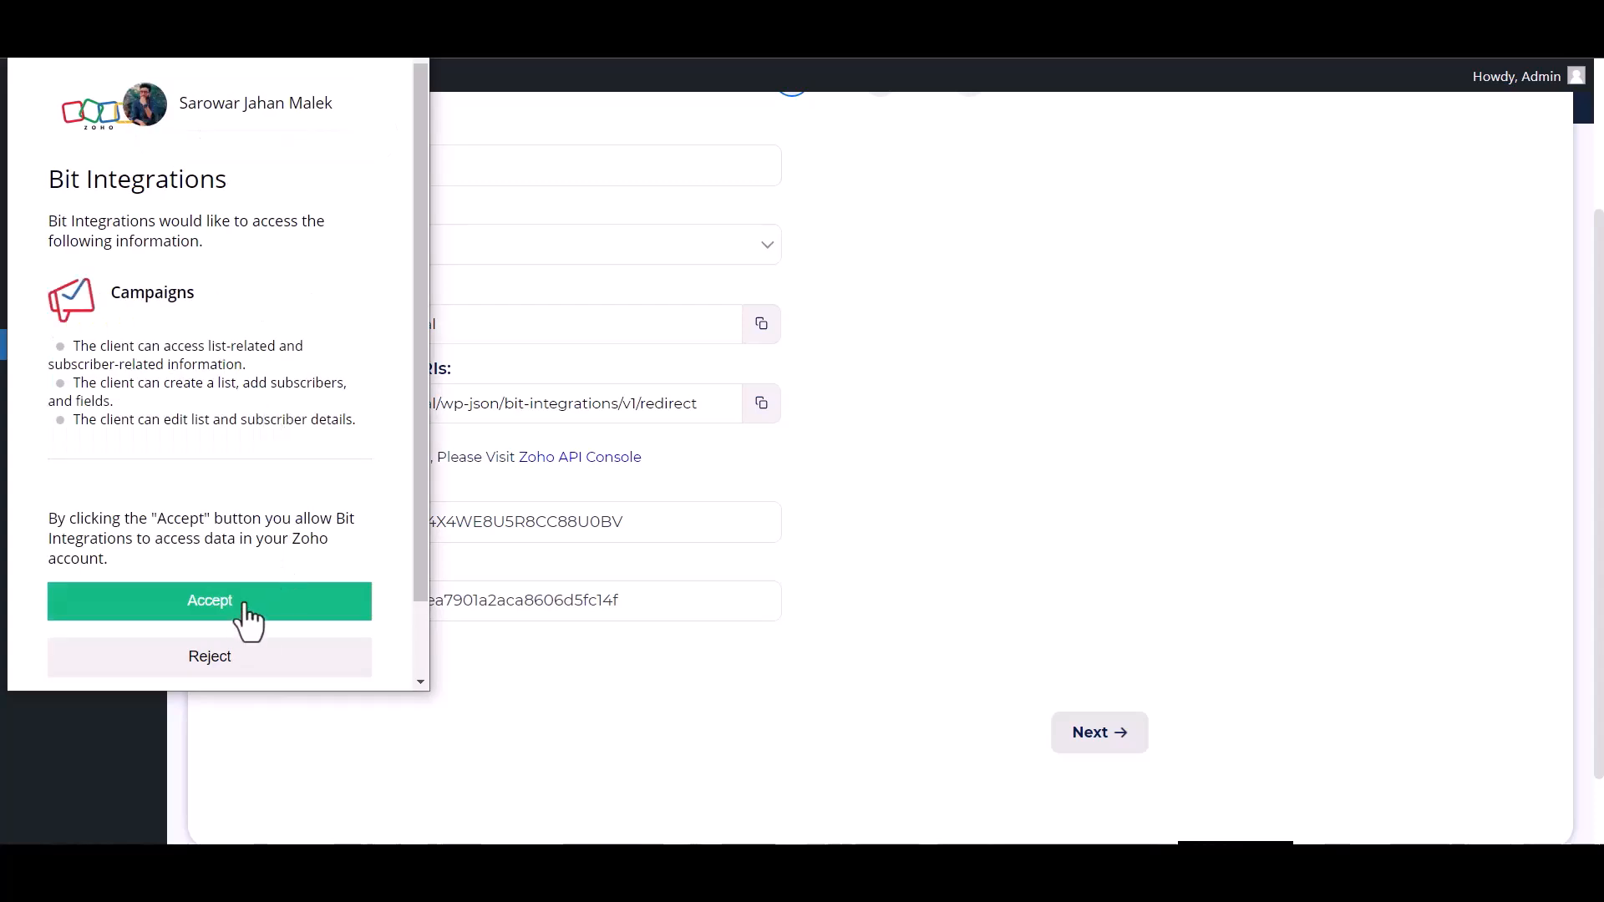
left_click(248, 617)
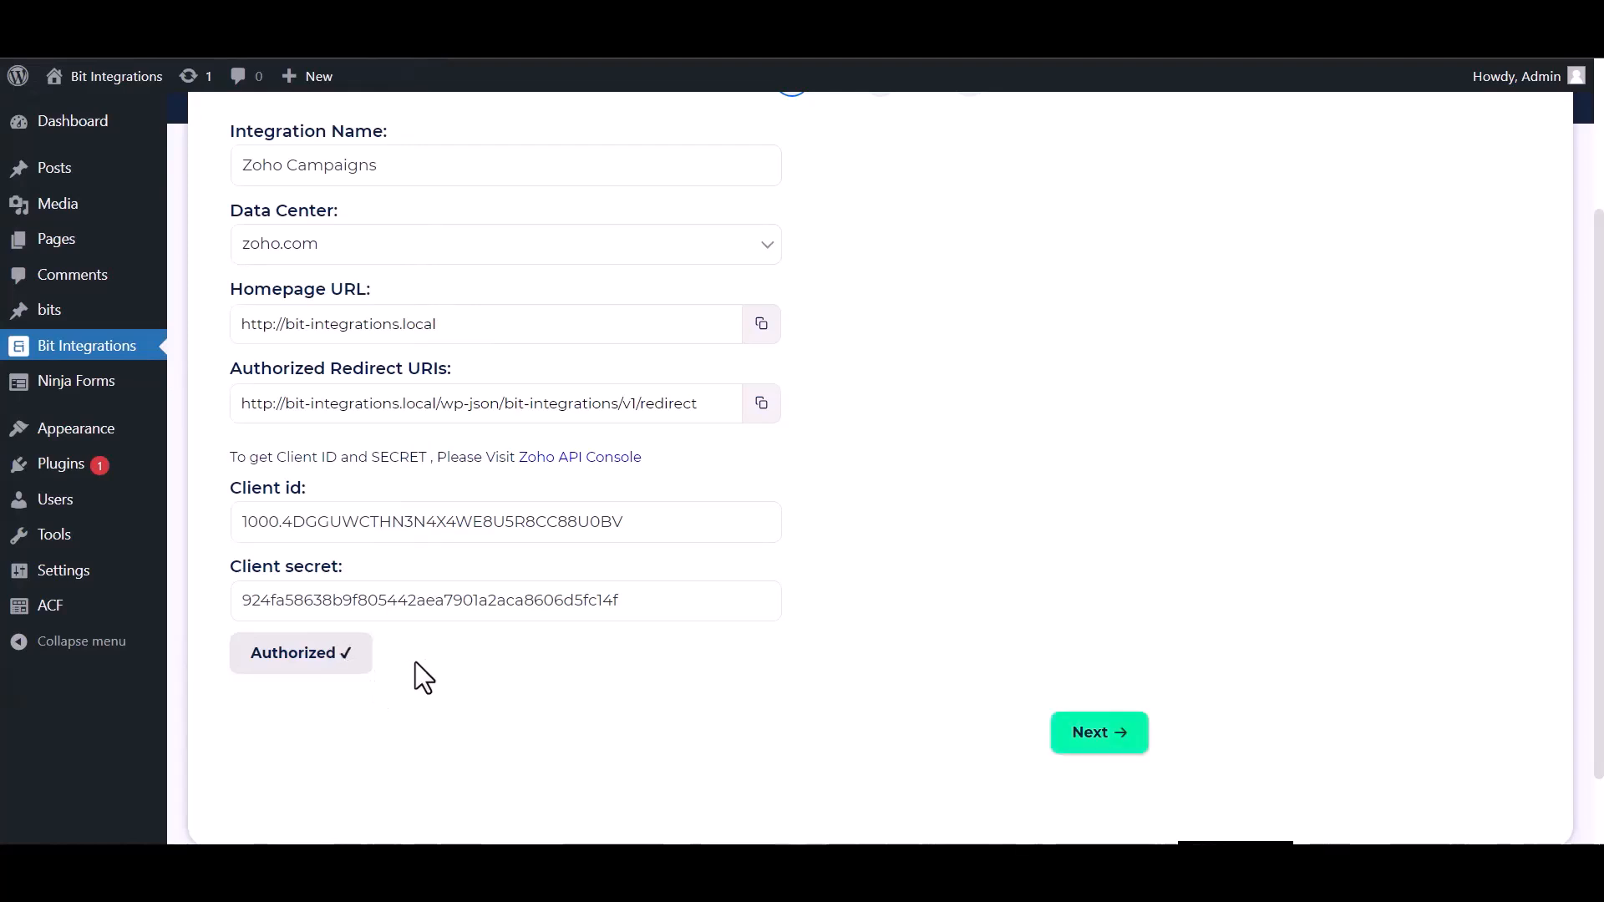
left_click(1078, 746)
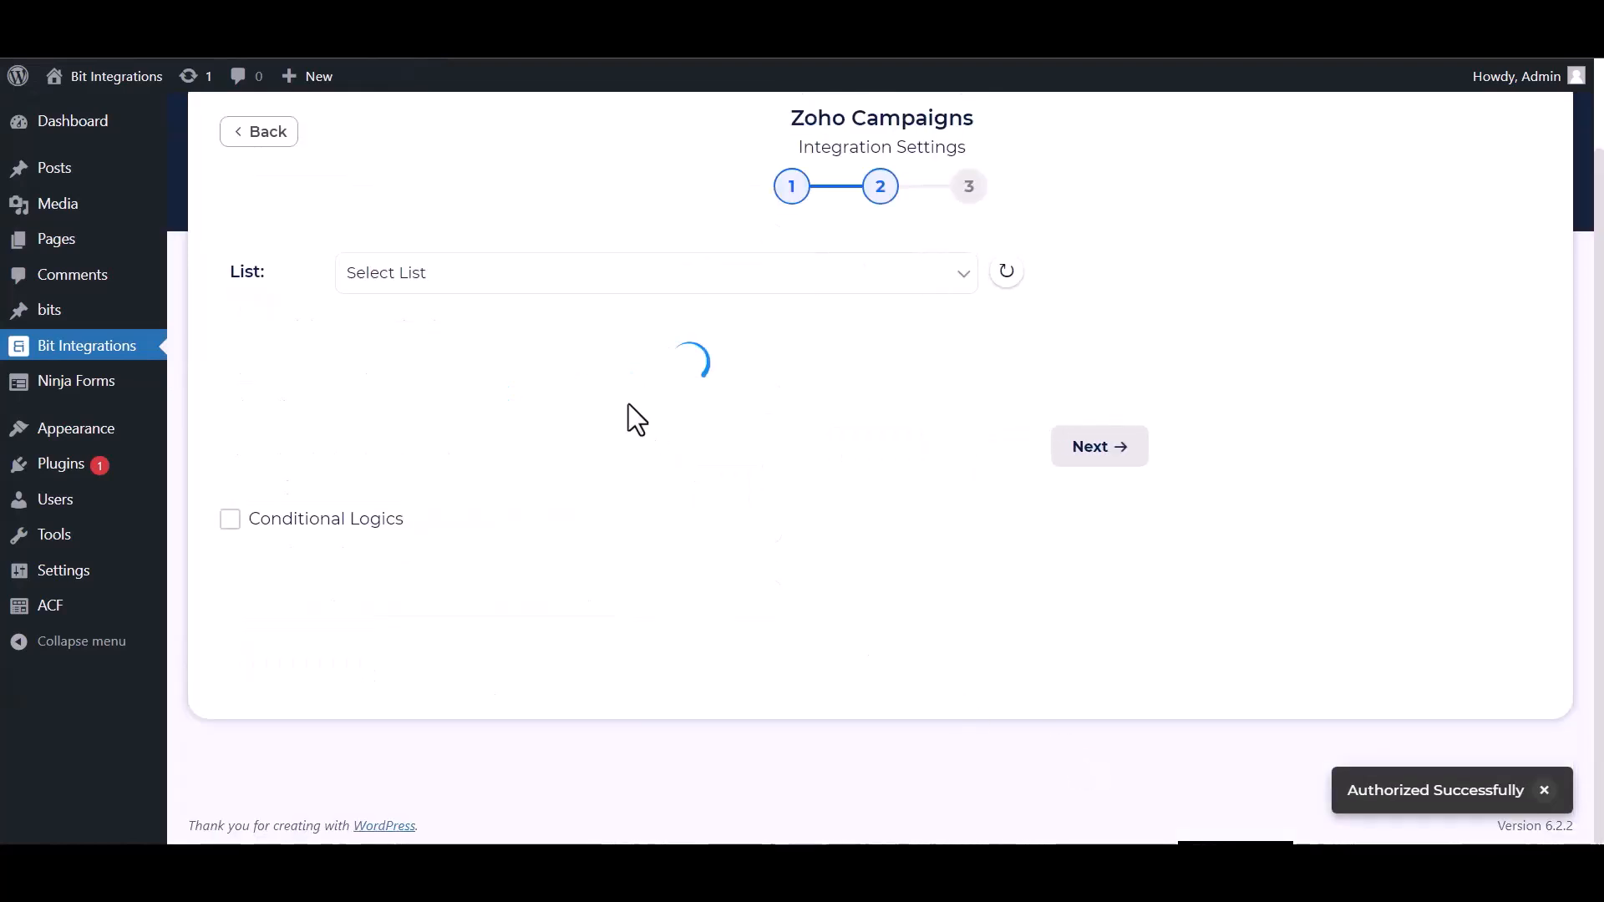
- Select the Bit Integrations list and add a field mapping from the form's Name to Zoho's First Name
left_click(459, 296)
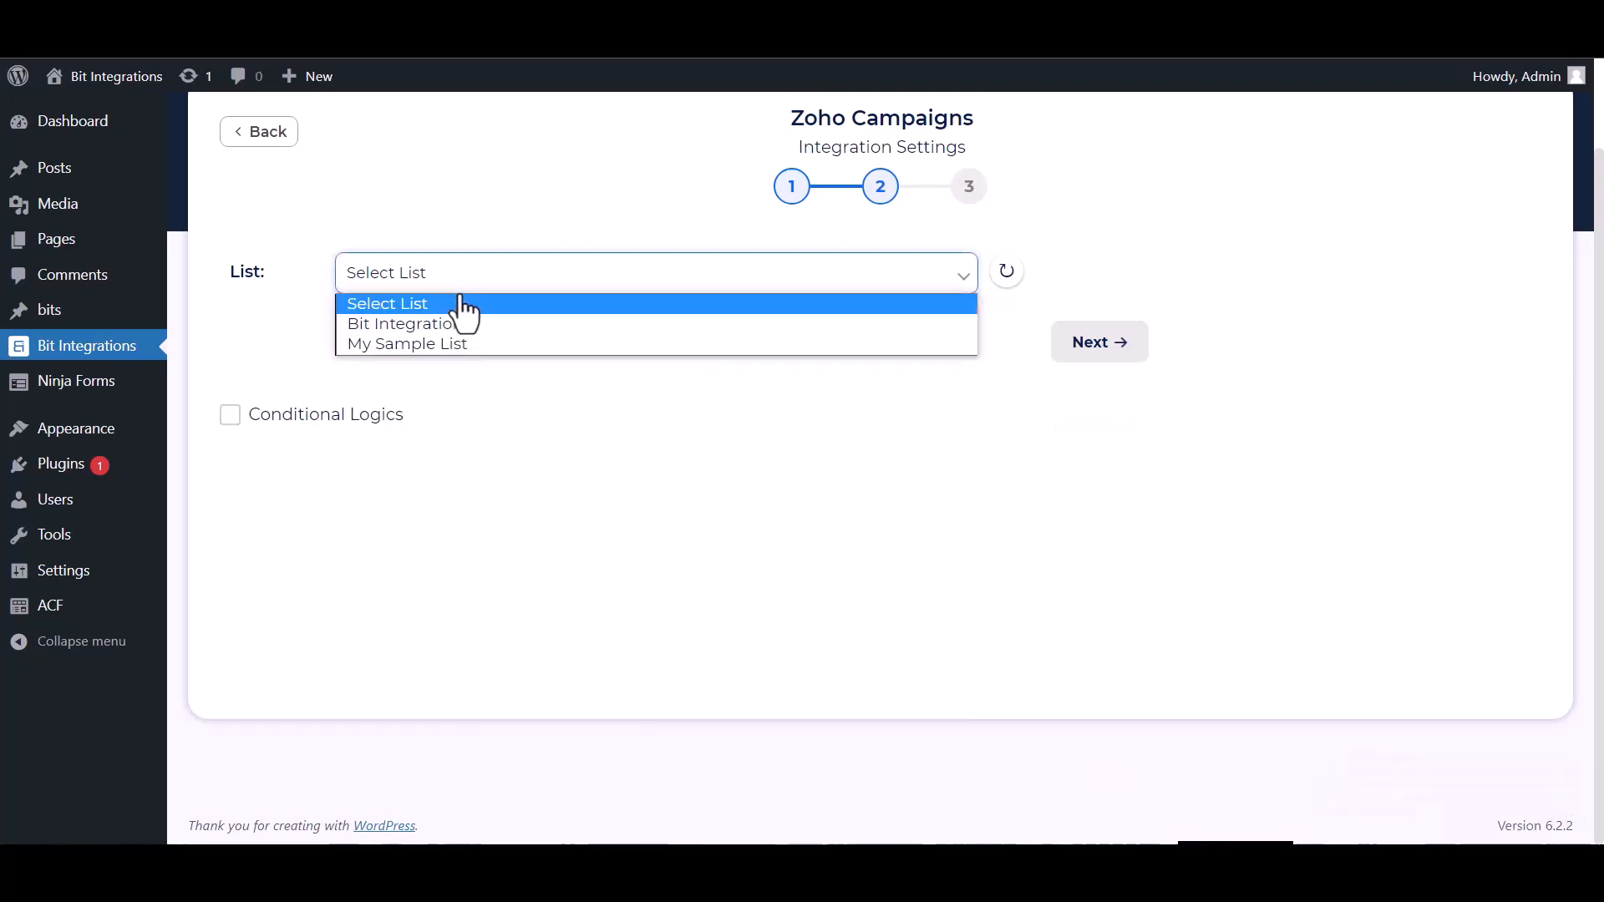
left_click(435, 329)
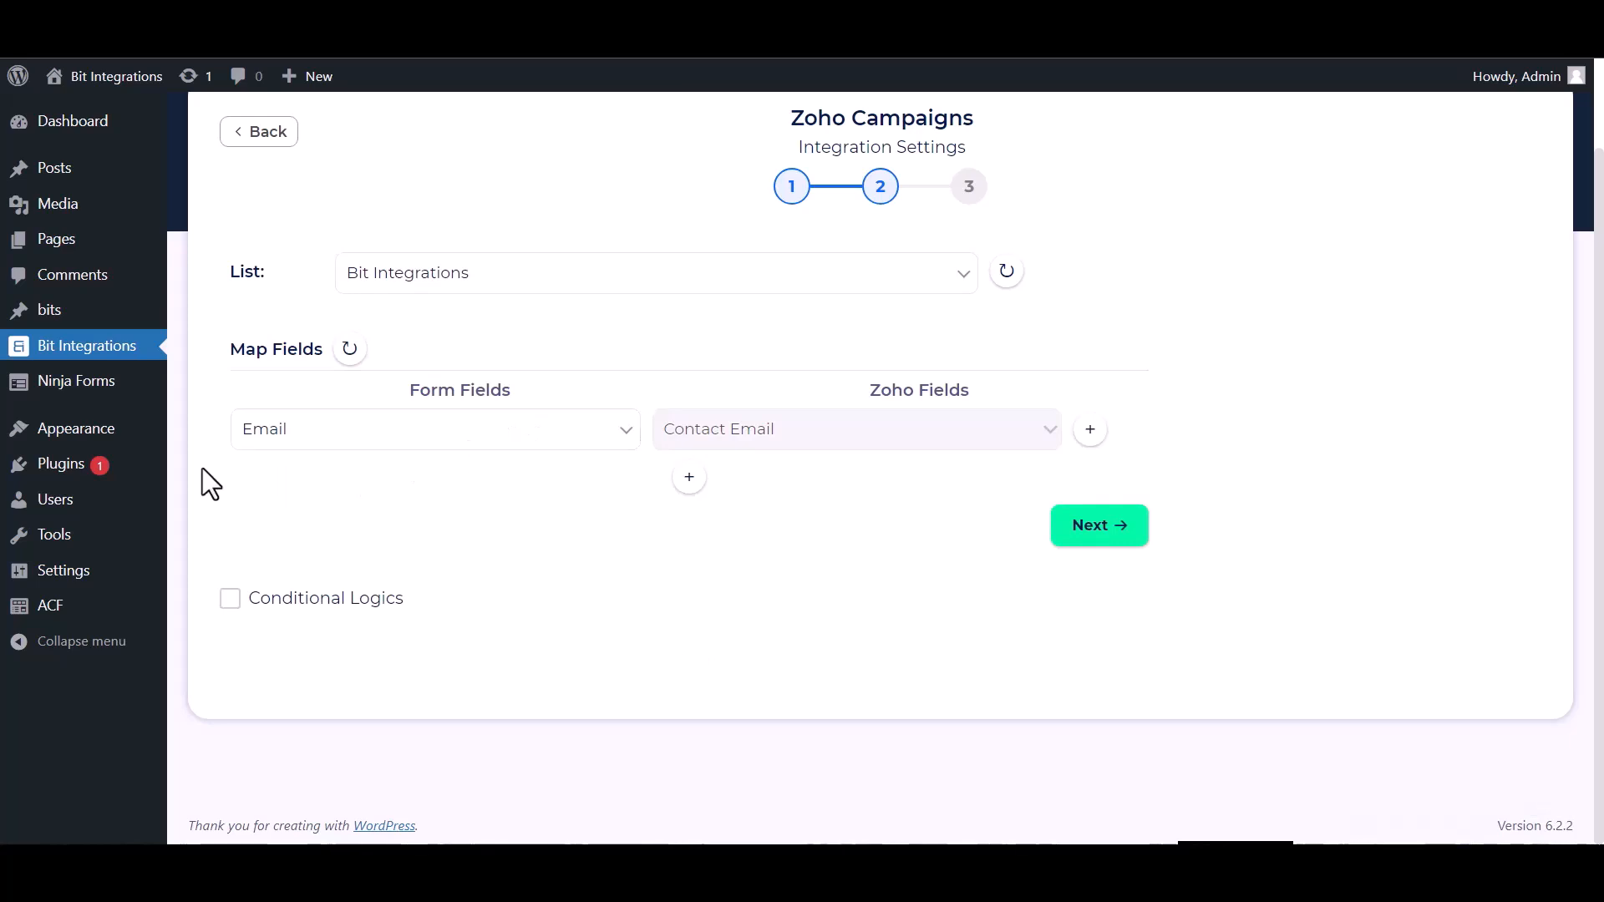
left_click(688, 477)
left_click(709, 482)
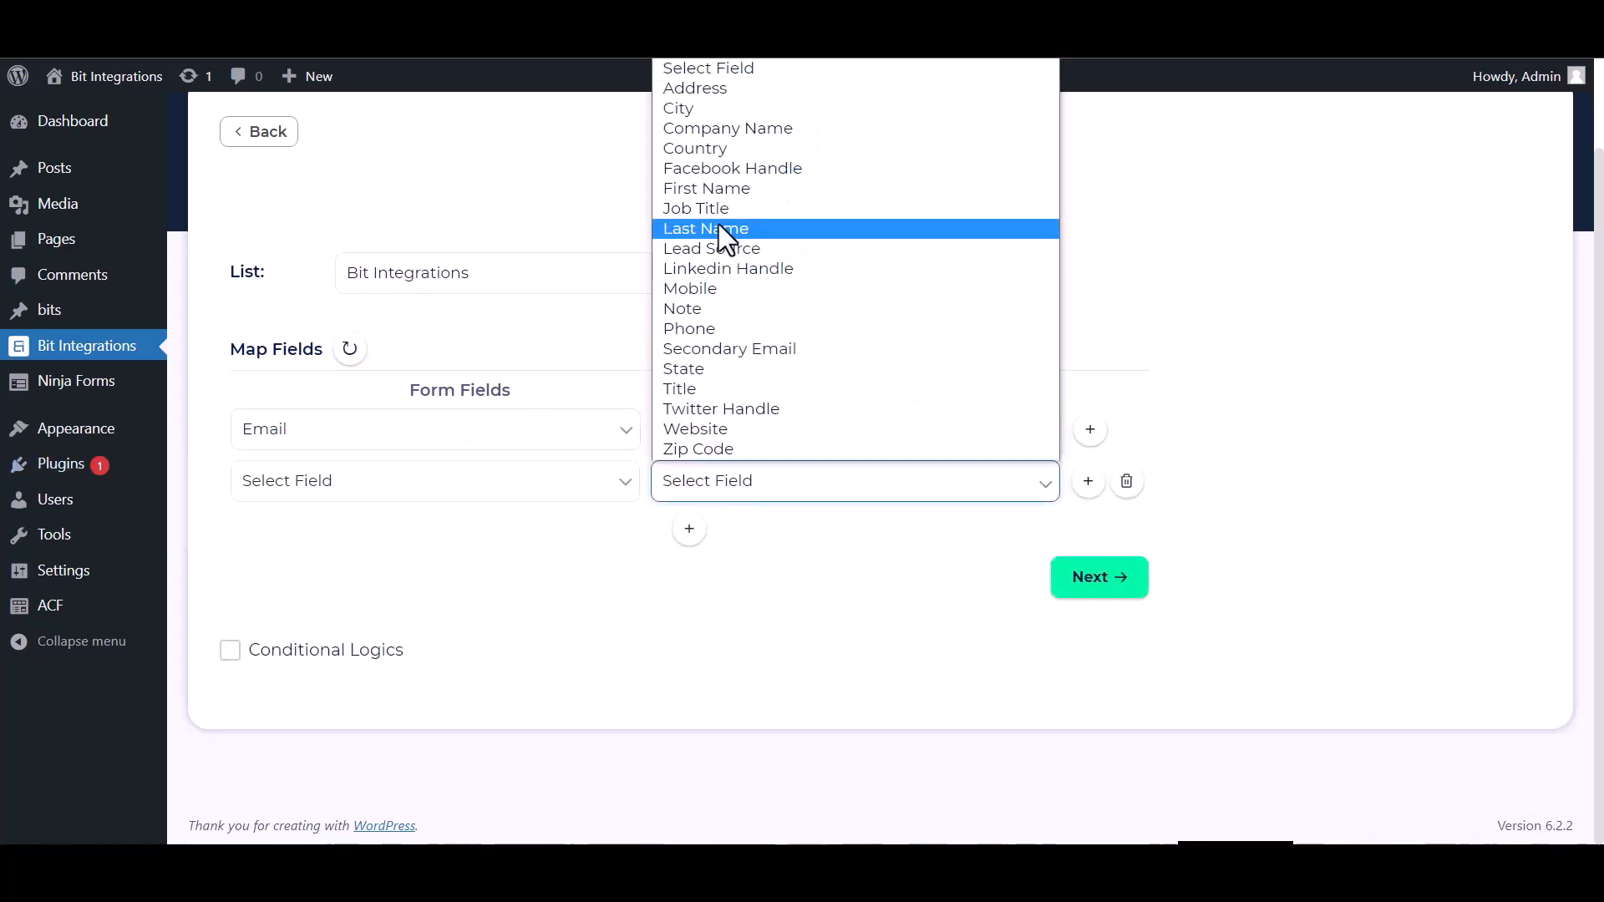
left_click(709, 189)
left_click(316, 483)
left_click(350, 552)
- Add another field mapping from the form's Phone to Zoho's Phone
left_click(688, 529)
left_click(376, 533)
left_click(307, 645)
left_click(710, 533)
left_click(703, 377)
scroll(501, 518, "down", 1)
left_click(268, 680)
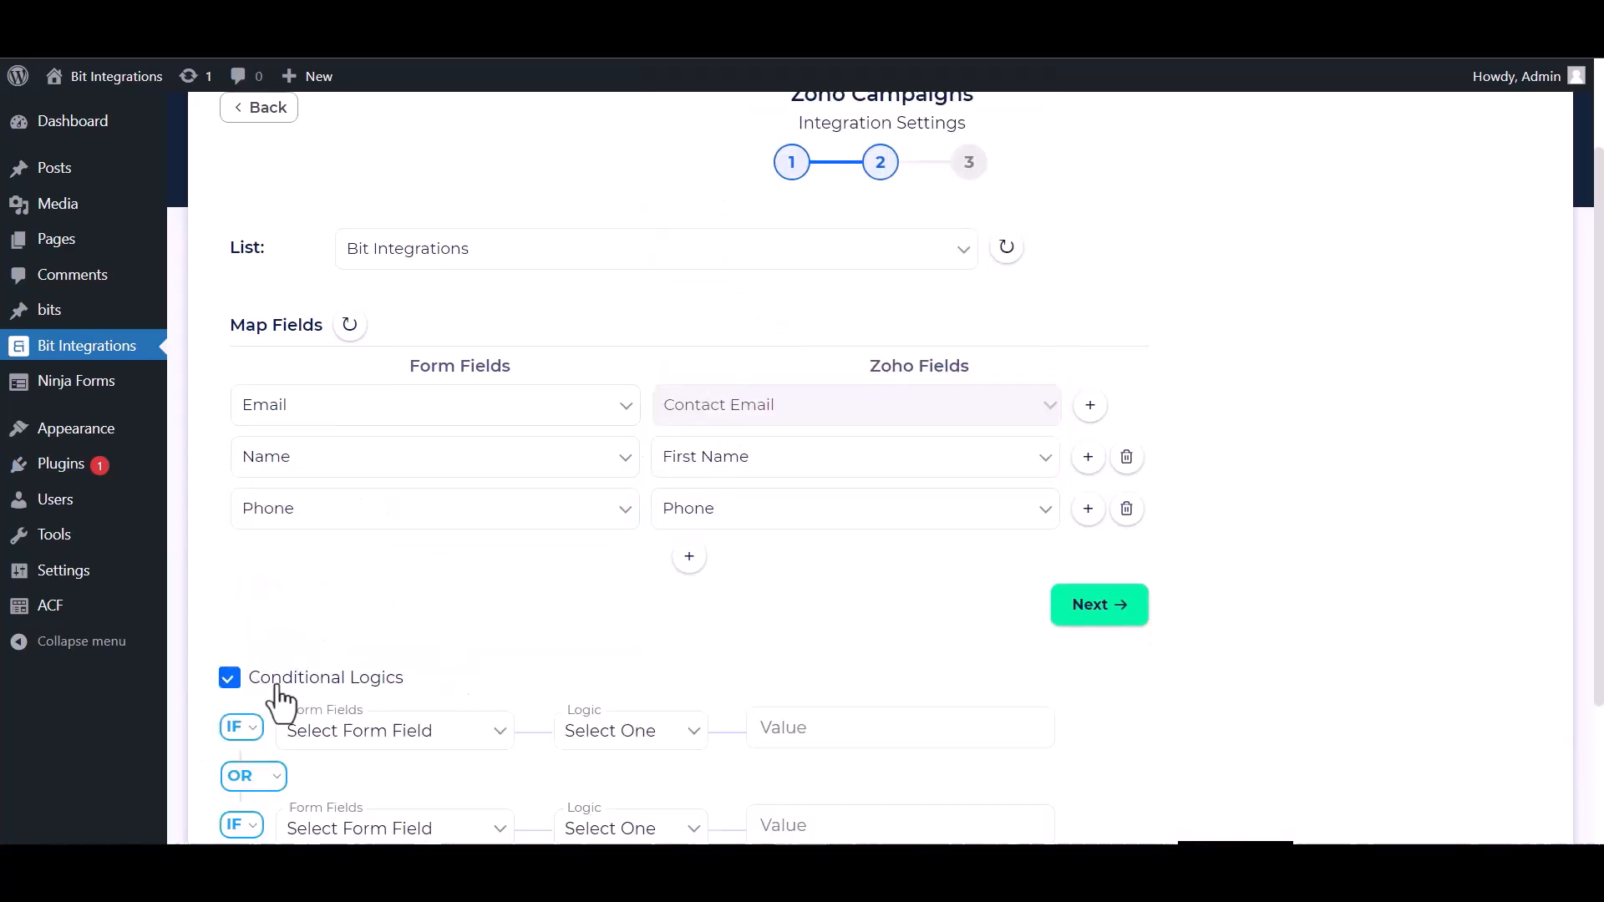
scroll(529, 616, "down", 3)
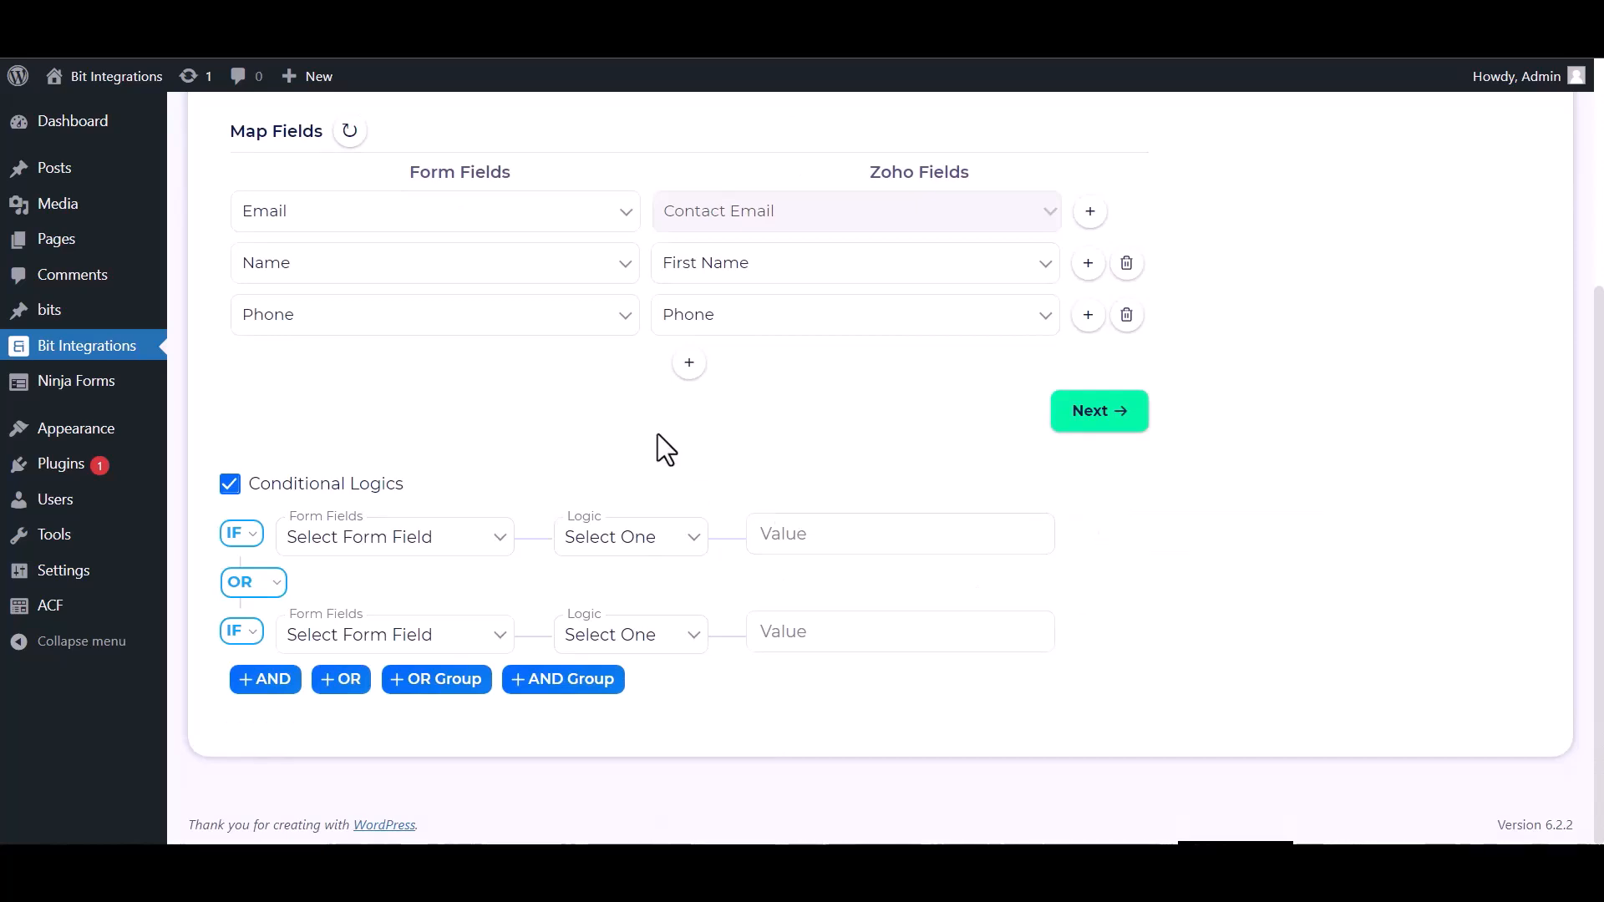
left_click(232, 486)
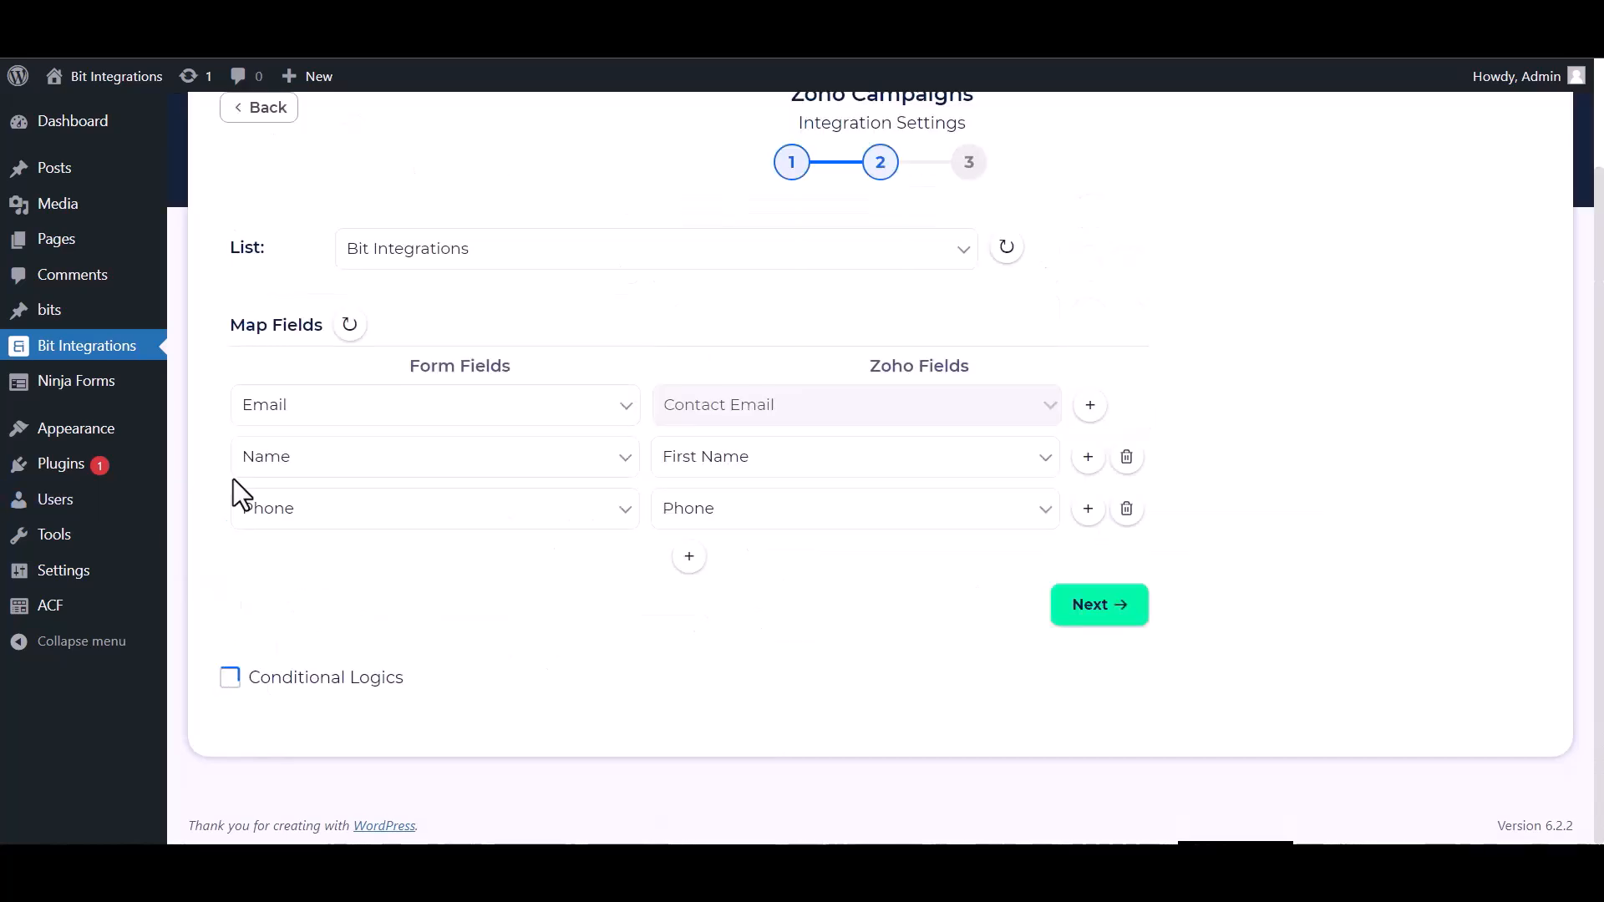
- Continue to the final stage of the Zoho Campaigns integration settings
left_click(1076, 608)
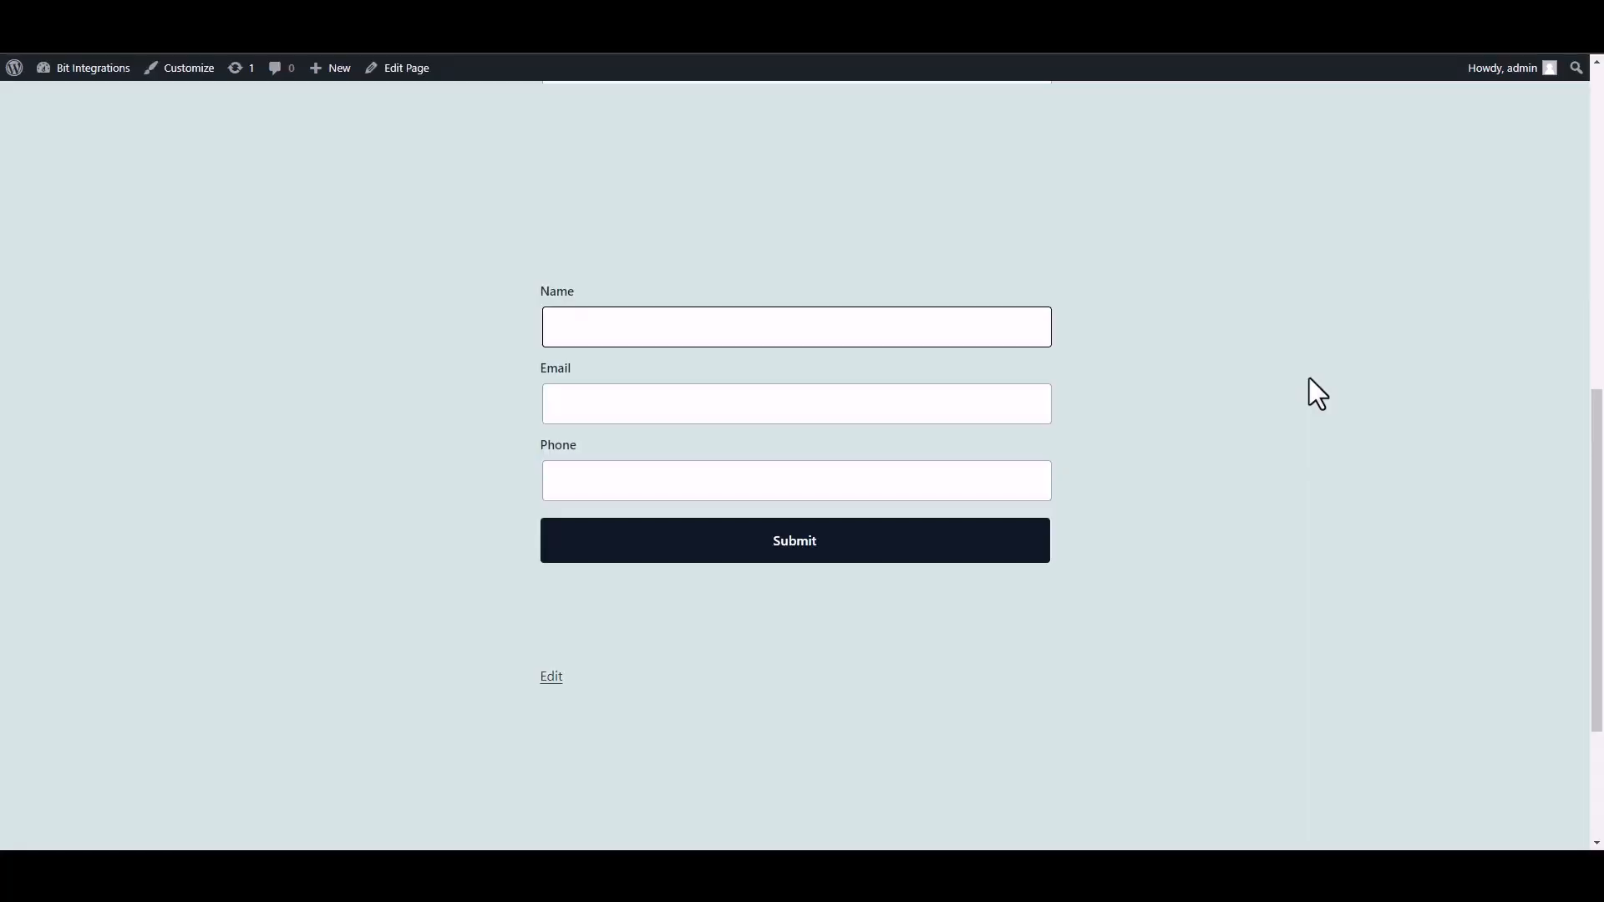
- Enter Bit Integrations as the name in the site's form
type("Bit INTEGRA")
key("BackSpace")
key("BackSpace")
key("BackSpace")
key("BackSpace")
type("nter")
type("gra")
type("tions")
- Complete the form with the support email address and a phone number, and submit it
left_click(916, 408)
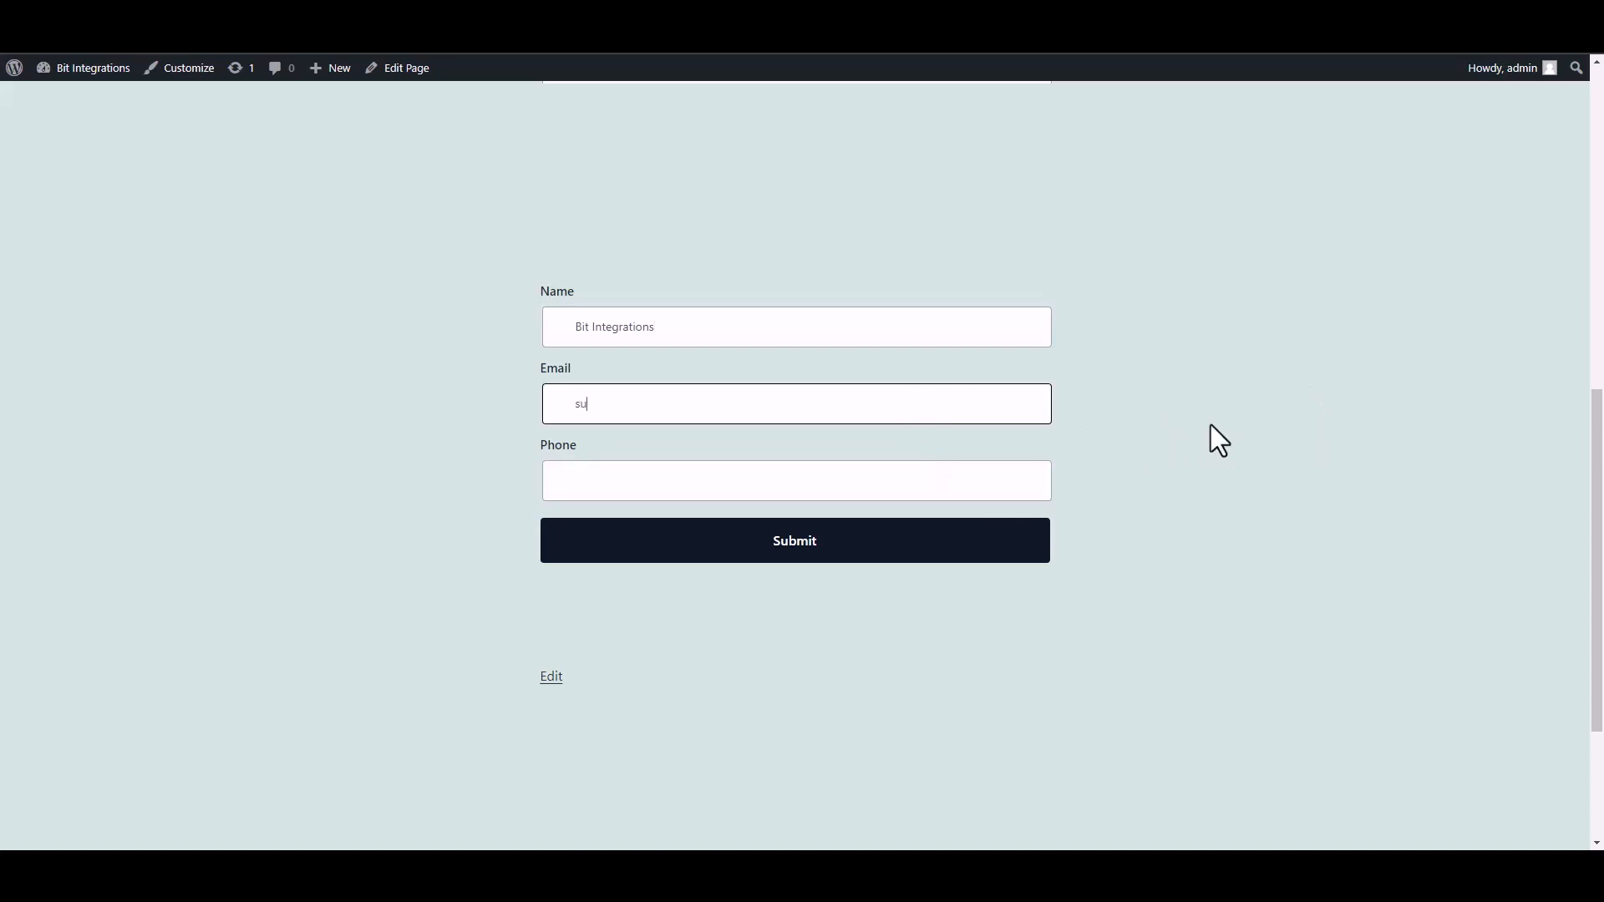
left_click(990, 483)
type("444555666")
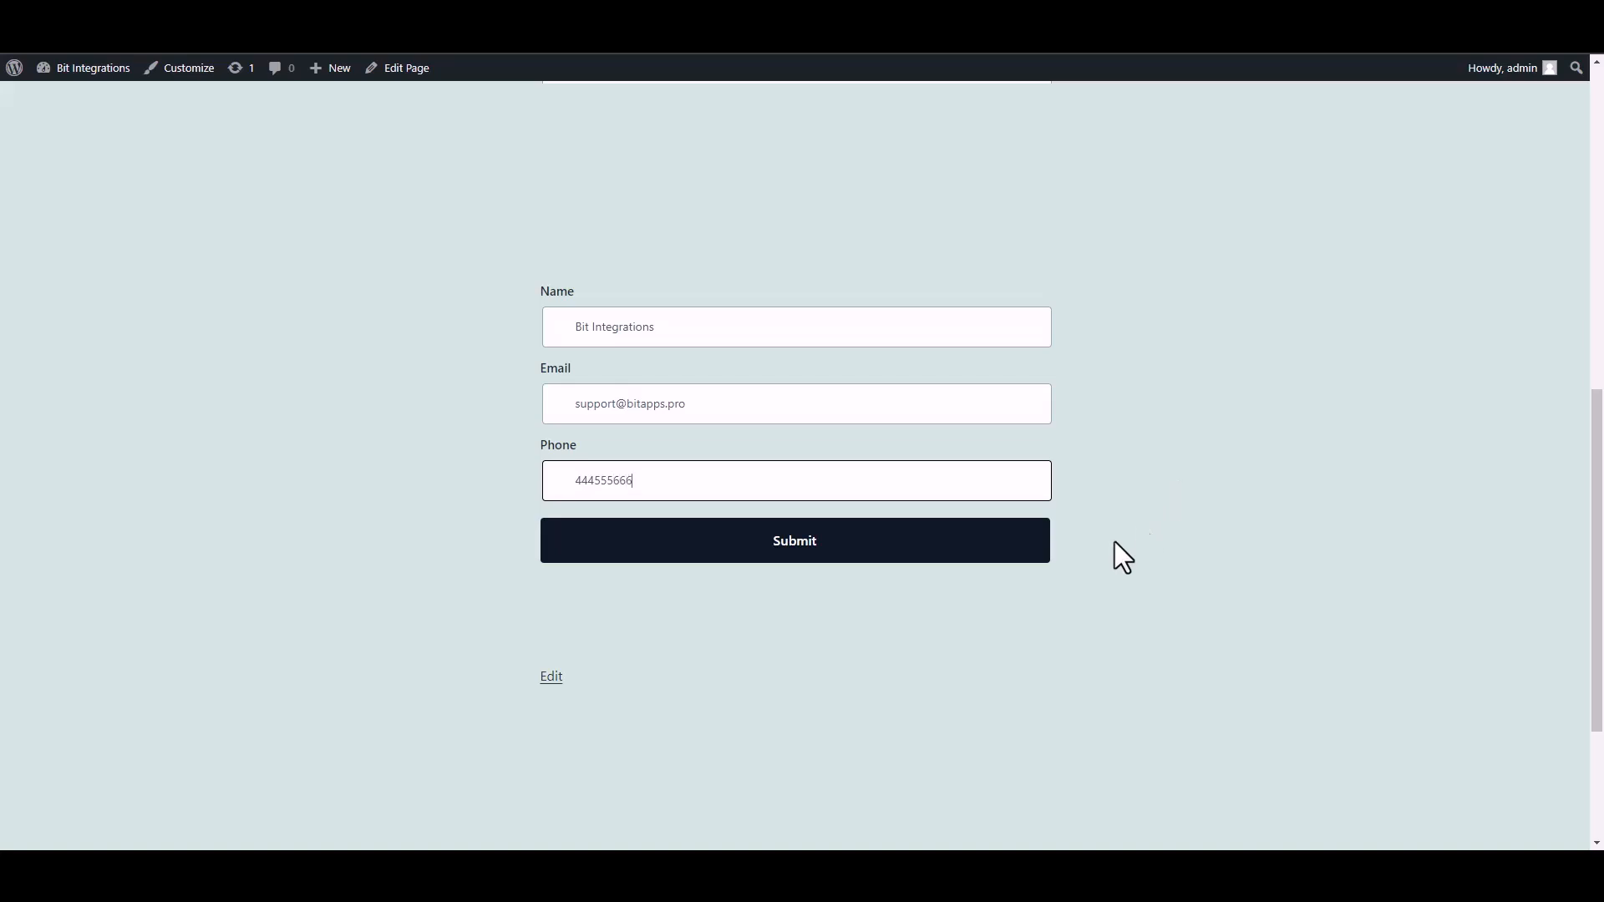
left_click(1015, 546)
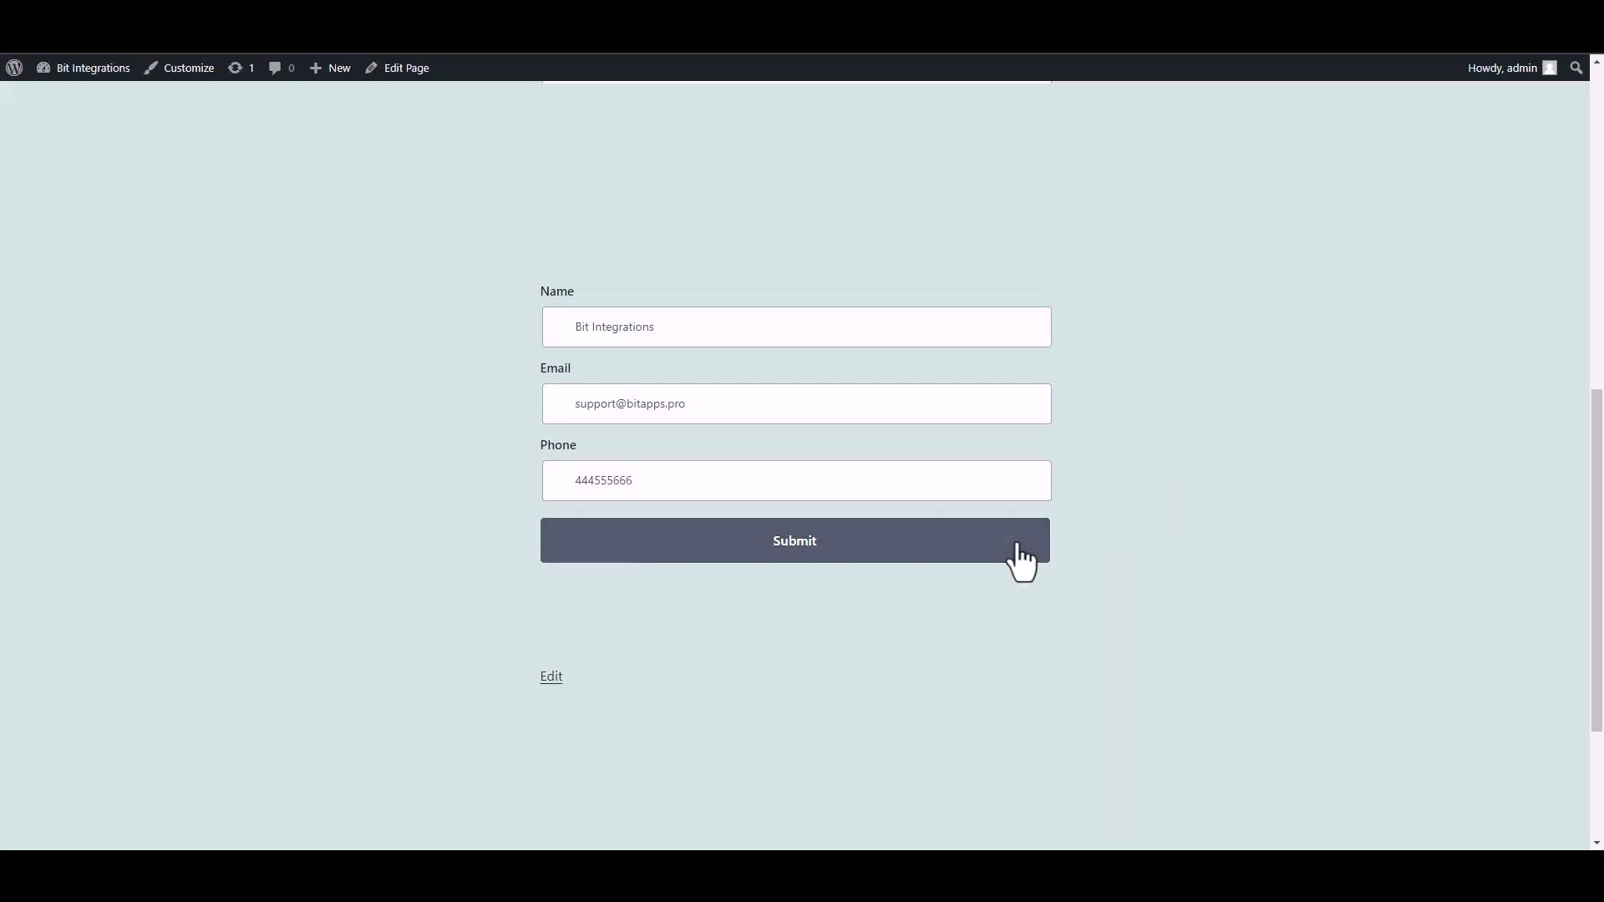
left_click_drag(518, 624, 1104, 633)
left_click(1120, 634)
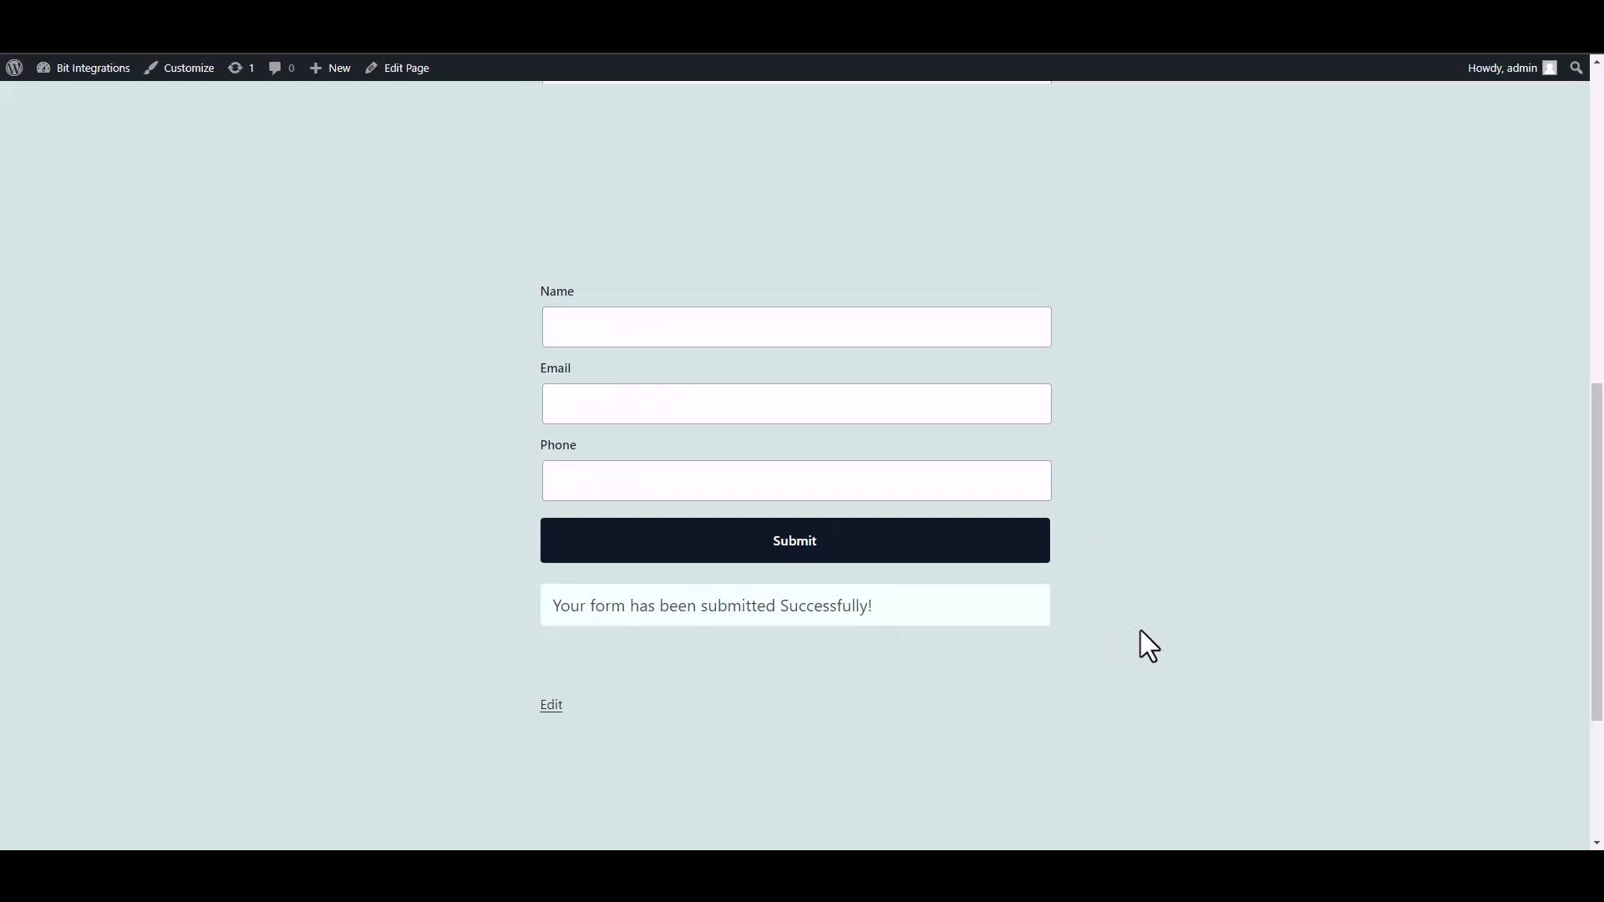